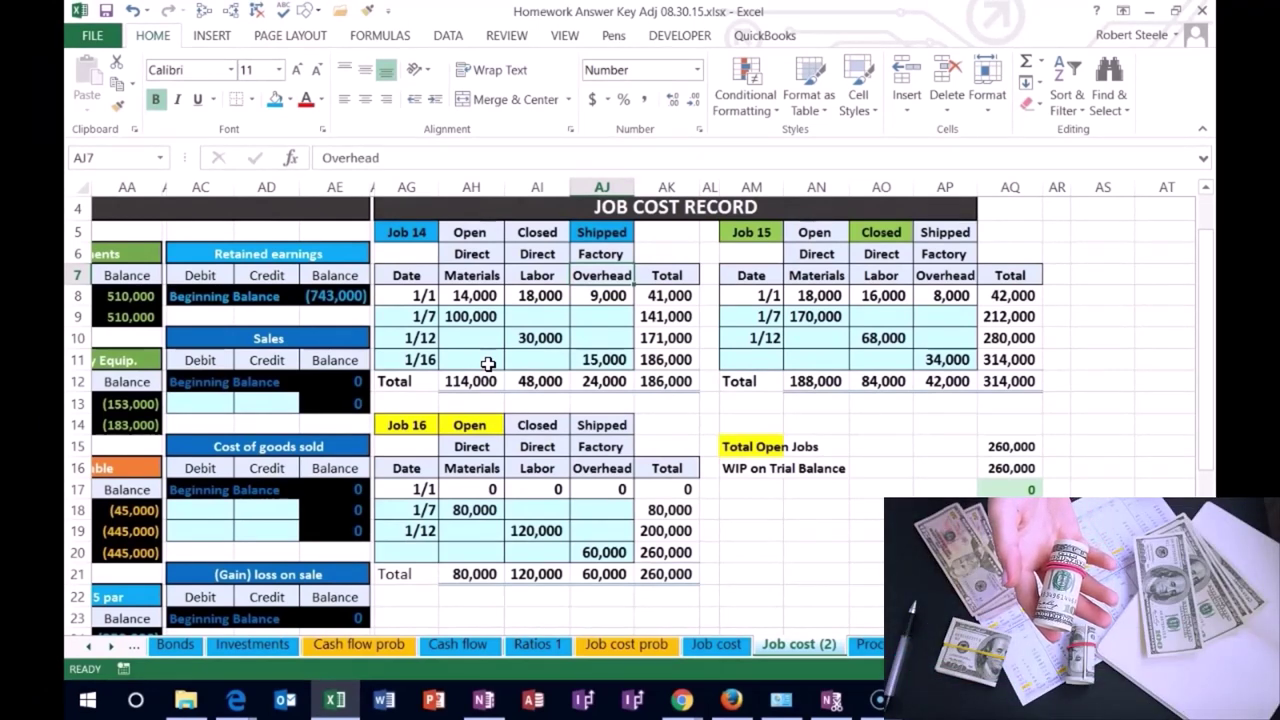
Enter 186,000 as the Cost of goods sold debit in cell I16 of the journal entries
{"action": "key", "text": "Left"}
{"action": "key", "text": "Left"}
{"action": "key", "text": "Left"}
{"action": "key", "text": "Left"}
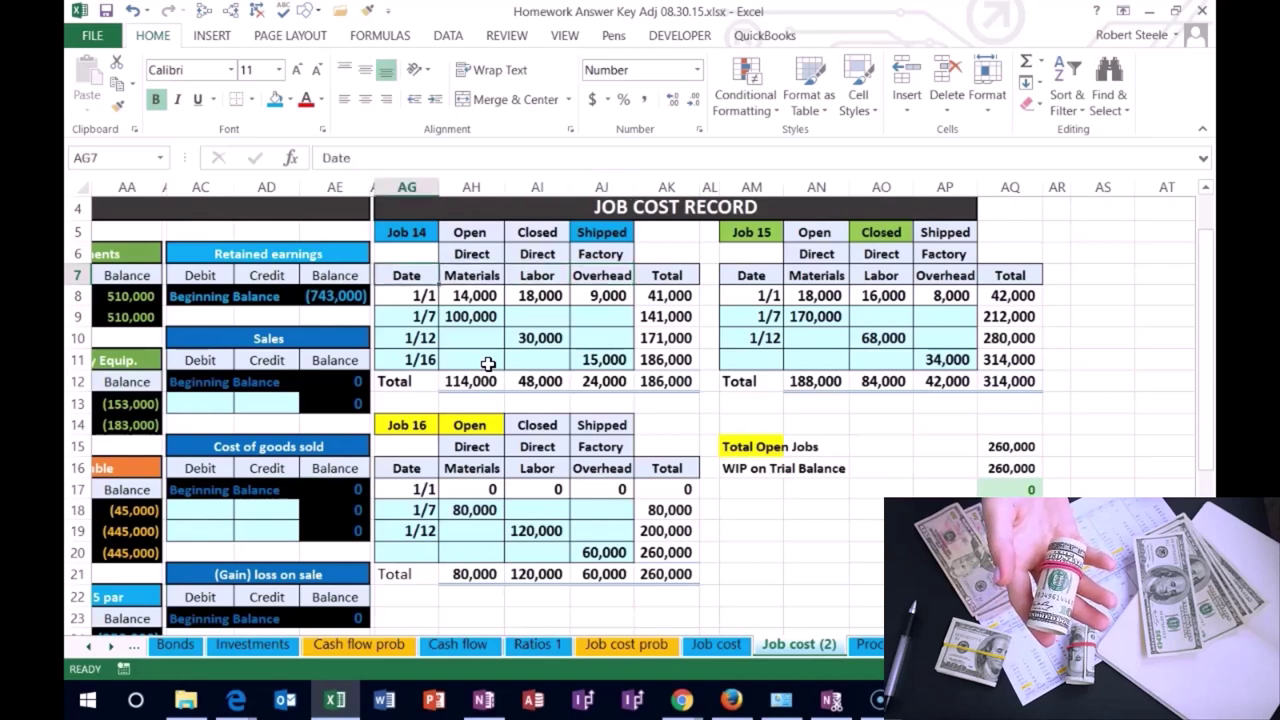
{"action": "key", "text": "Left"}
{"action": "key", "text": "Left"}
{"action": "key", "text": "Left"}
{"action": "key", "text": "Left"}
{"action": "key", "text": "Left"}
{"action": "key", "text": "Left"}
{"action": "key", "text": "Left"}
{"action": "key", "text": "Left"}
{"action": "key", "text": "Left"}
{"action": "key", "text": "Left"}
{"action": "key", "text": "Left"}
{"action": "key", "text": "Left"}
{"action": "key", "text": "Left"}
{"action": "key", "text": "Left"}
{"action": "key", "text": "Left"}
{"action": "key", "text": "Left"}
{"action": "key", "text": "Left"}
{"action": "key", "text": "Left"}
{"action": "key", "text": "Left"}
{"action": "key", "text": "Left"}
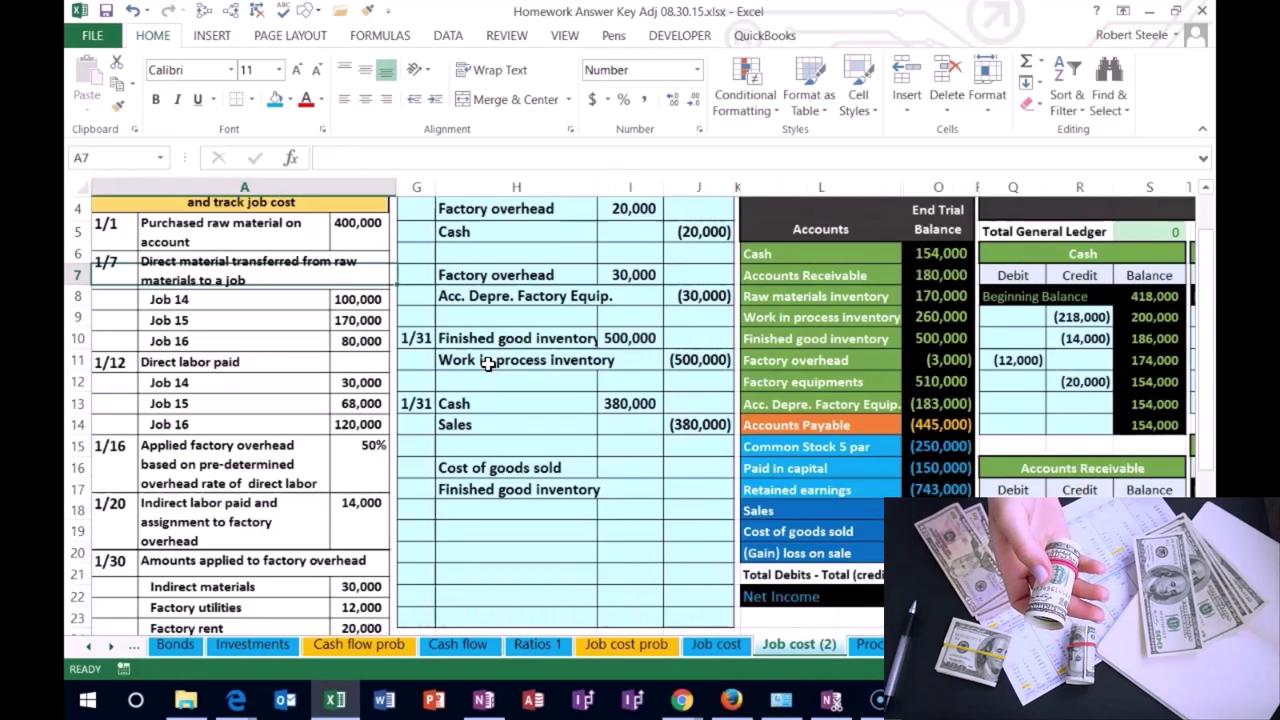
{"action": "left_click", "coordinate": [647, 463]}
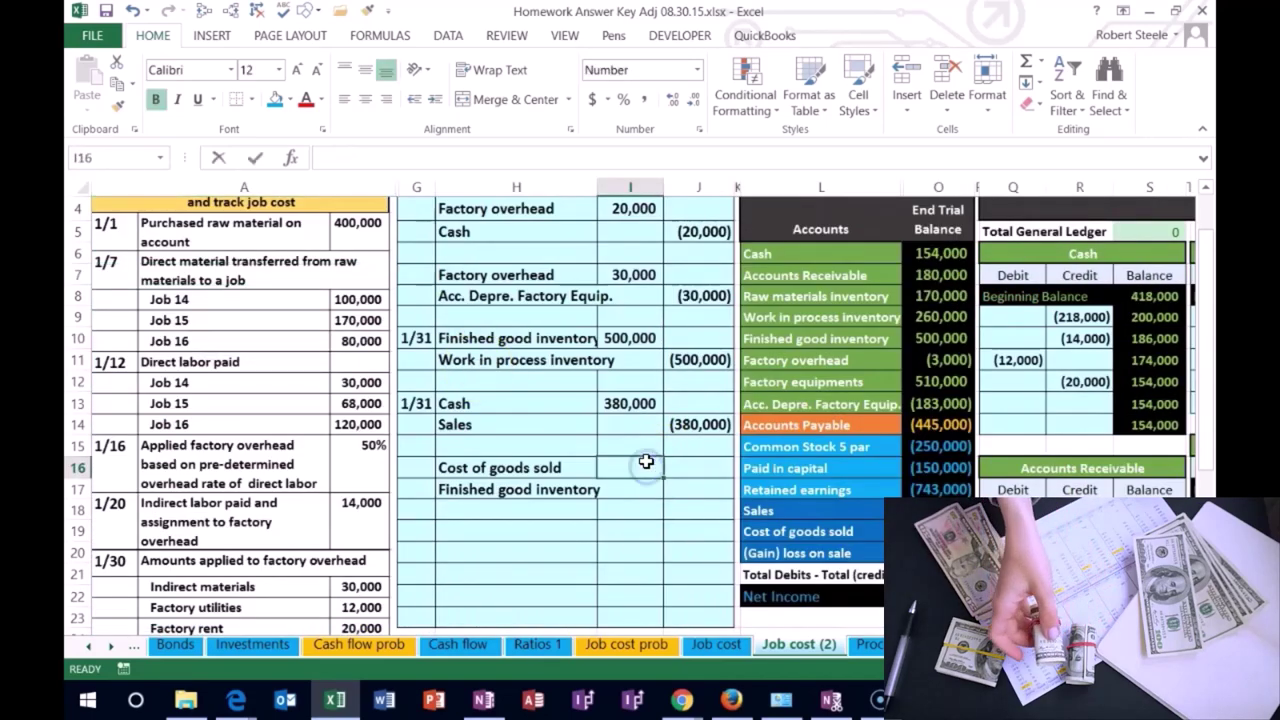
{"action": "type", "text": "18600"}
{"action": "key", "text": "Return"}
{"action": "key", "text": "Right"}
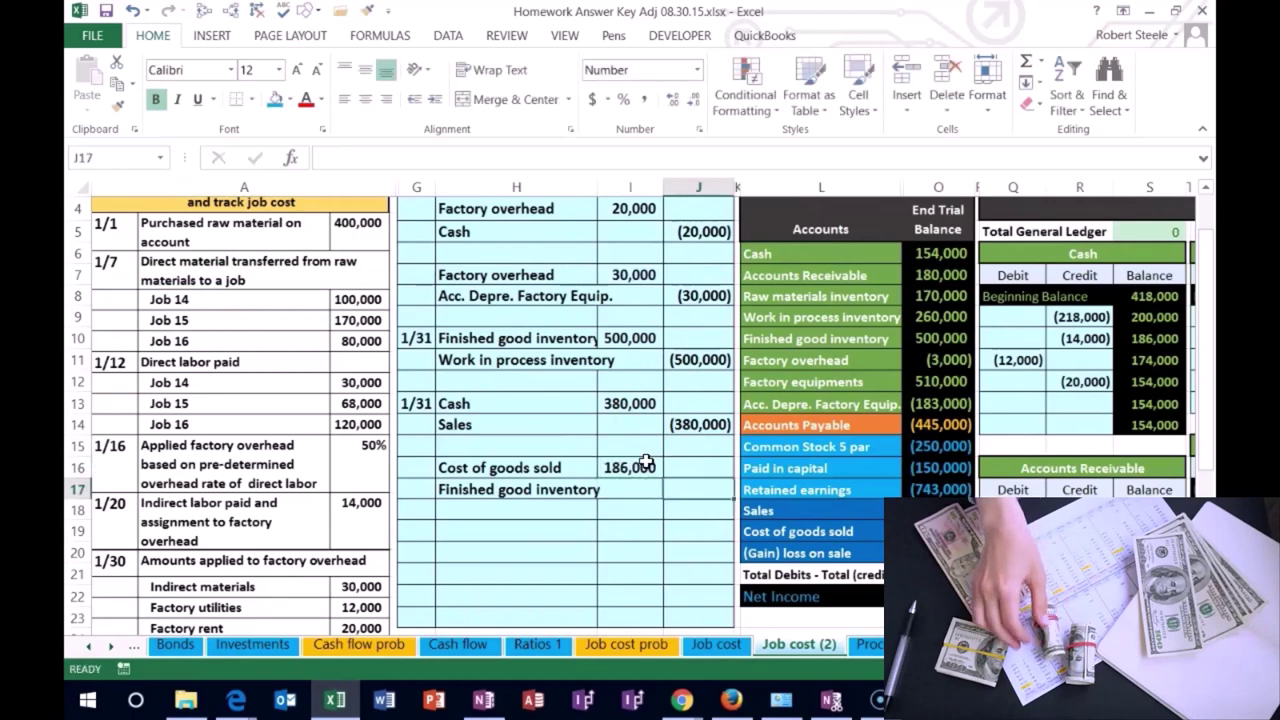
Credit Finished good inventory in J17 with a formula that takes the negative of the Cost of goods sold debit in I16
{"action": "type", "text": "-"}
{"action": "key", "text": "Left"}
{"action": "key", "text": "Up"}
{"action": "key", "text": "Return"}
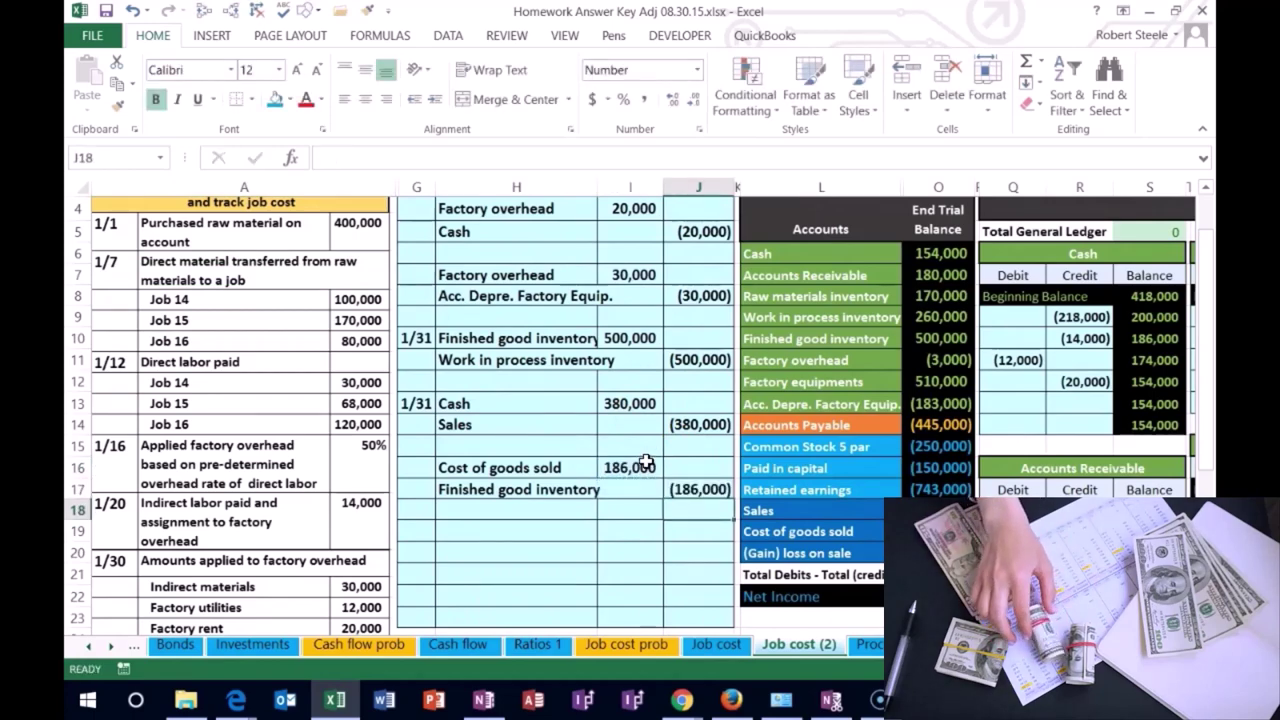
Post the 1/31 Cash debit to the Cash ledger by linking Q13 to journal cell I13, with the sheet zoomed to 80%
{"action": "scroll", "coordinate": [637, 465], "scroll_direction": "down", "scroll_amount": 2}
{"action": "scroll", "coordinate": [637, 465], "scroll_direction": "down", "scroll_amount": 1}
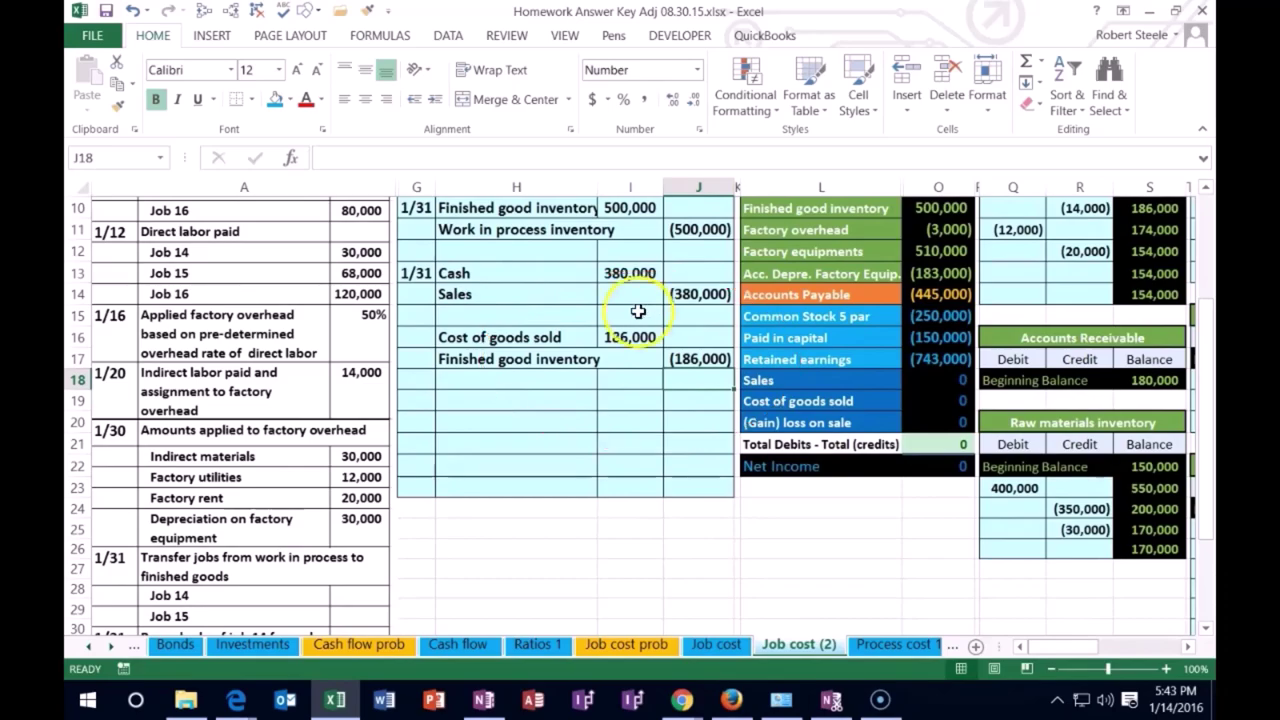
{"action": "left_click_drag", "start_coordinate": [543, 277], "coordinate": [690, 284]}
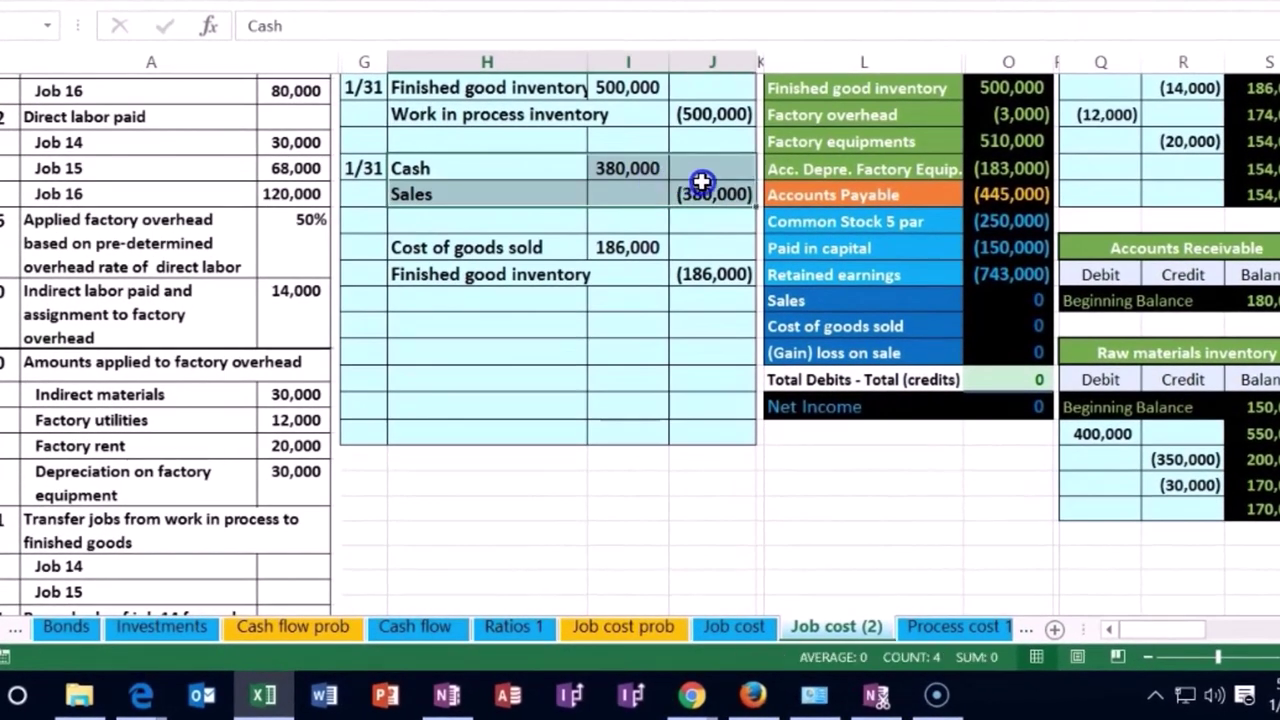
{"action": "left_click_drag", "start_coordinate": [480, 252], "coordinate": [668, 274]}
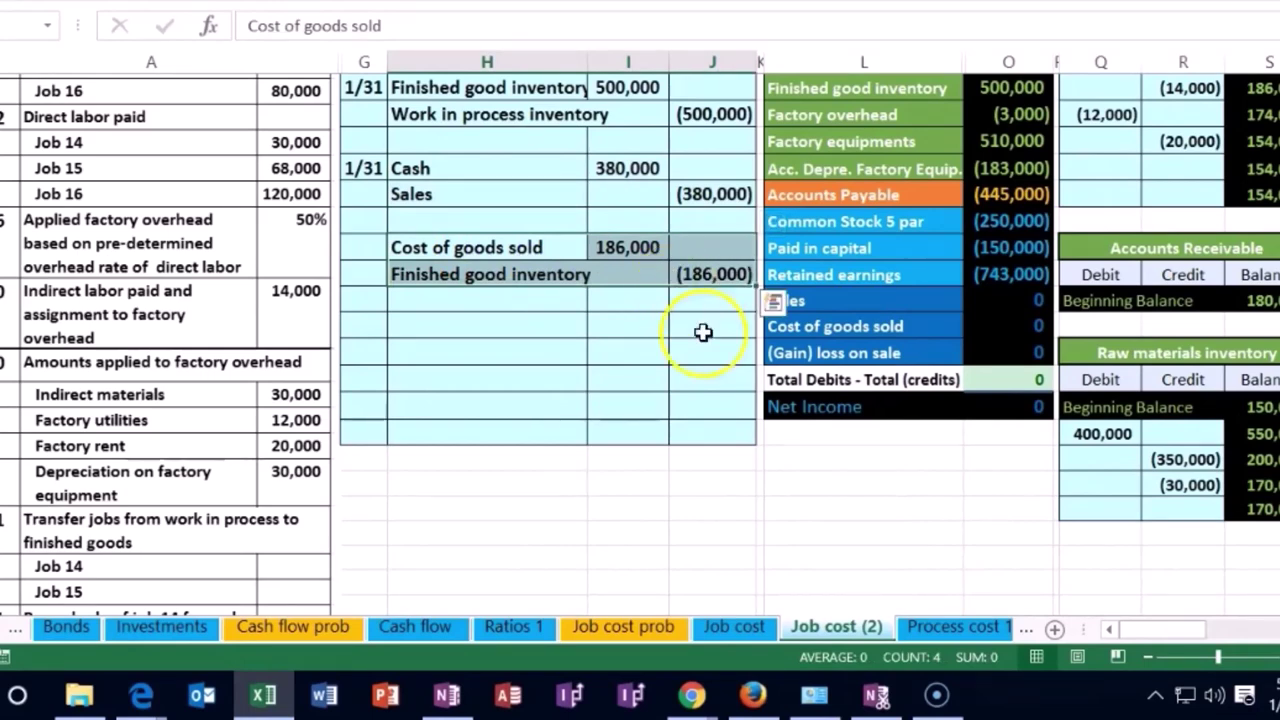
{"action": "left_click", "coordinate": [1148, 657]}
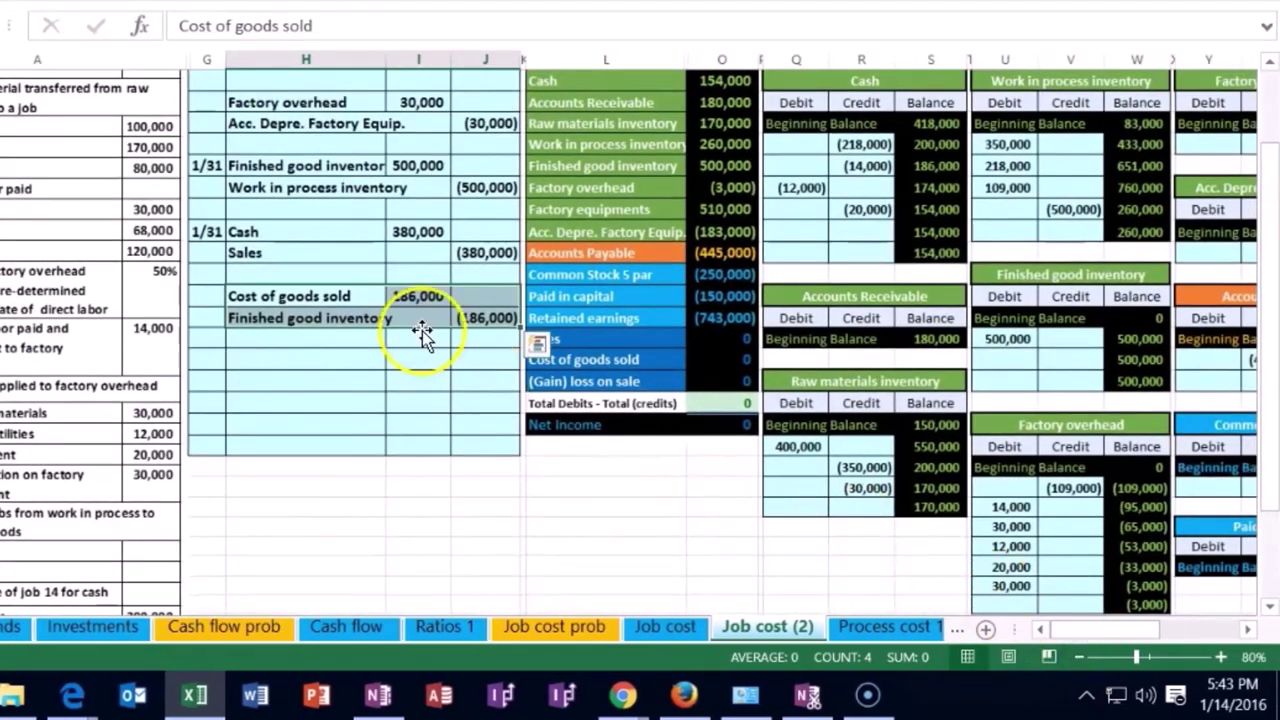
{"action": "left_click", "coordinate": [322, 230]}
{"action": "left_click_drag", "start_coordinate": [410, 231], "coordinate": [410, 231]}
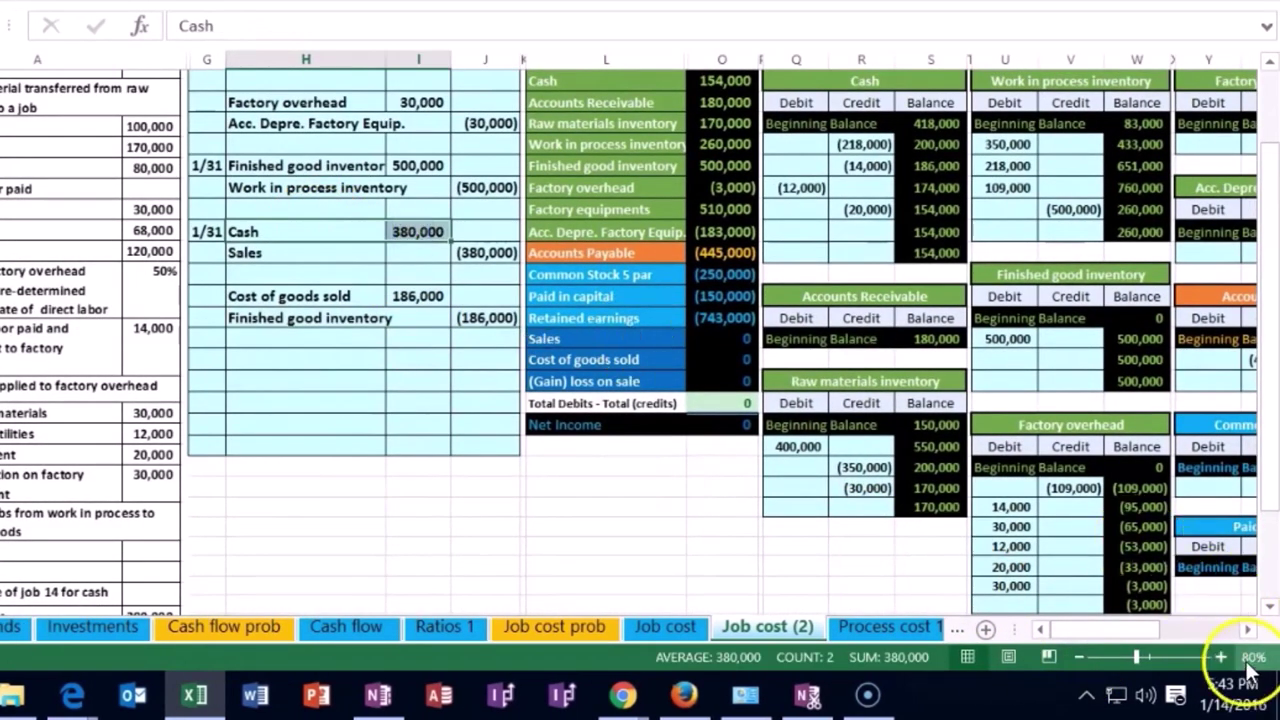
{"action": "left_click", "coordinate": [1247, 628]}
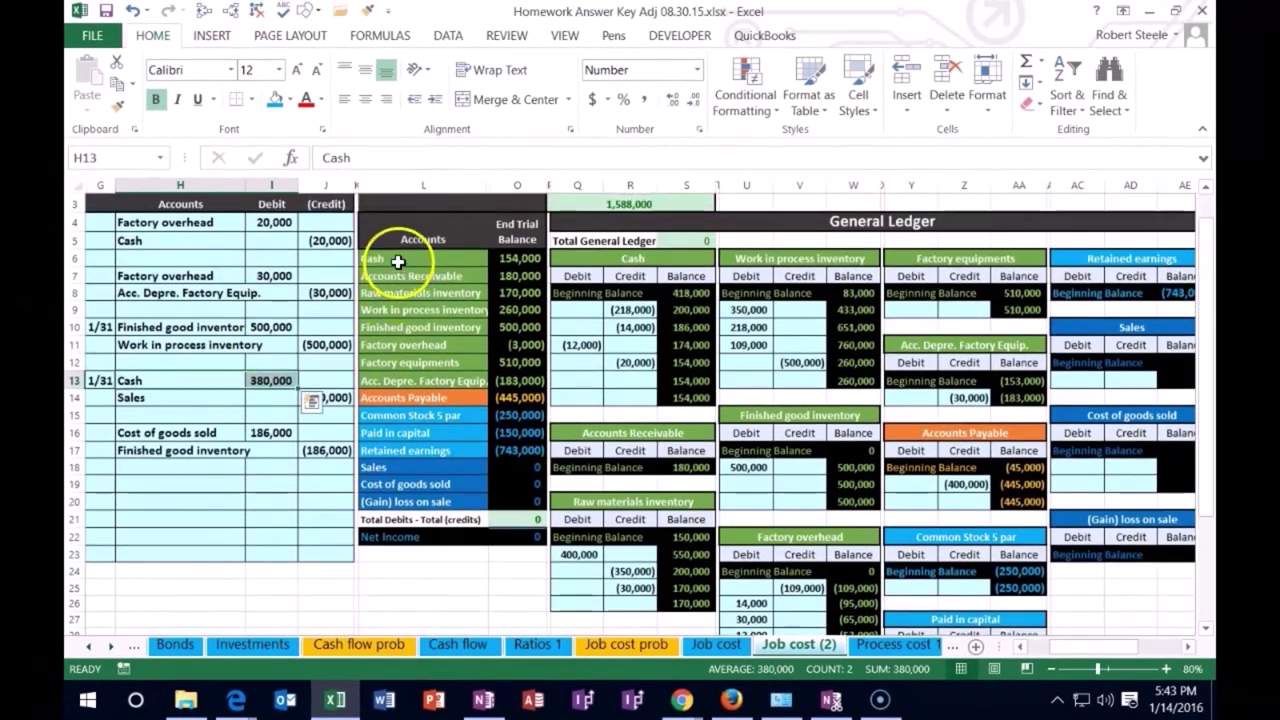
{"action": "left_click_drag", "start_coordinate": [398, 261], "coordinate": [512, 259]}
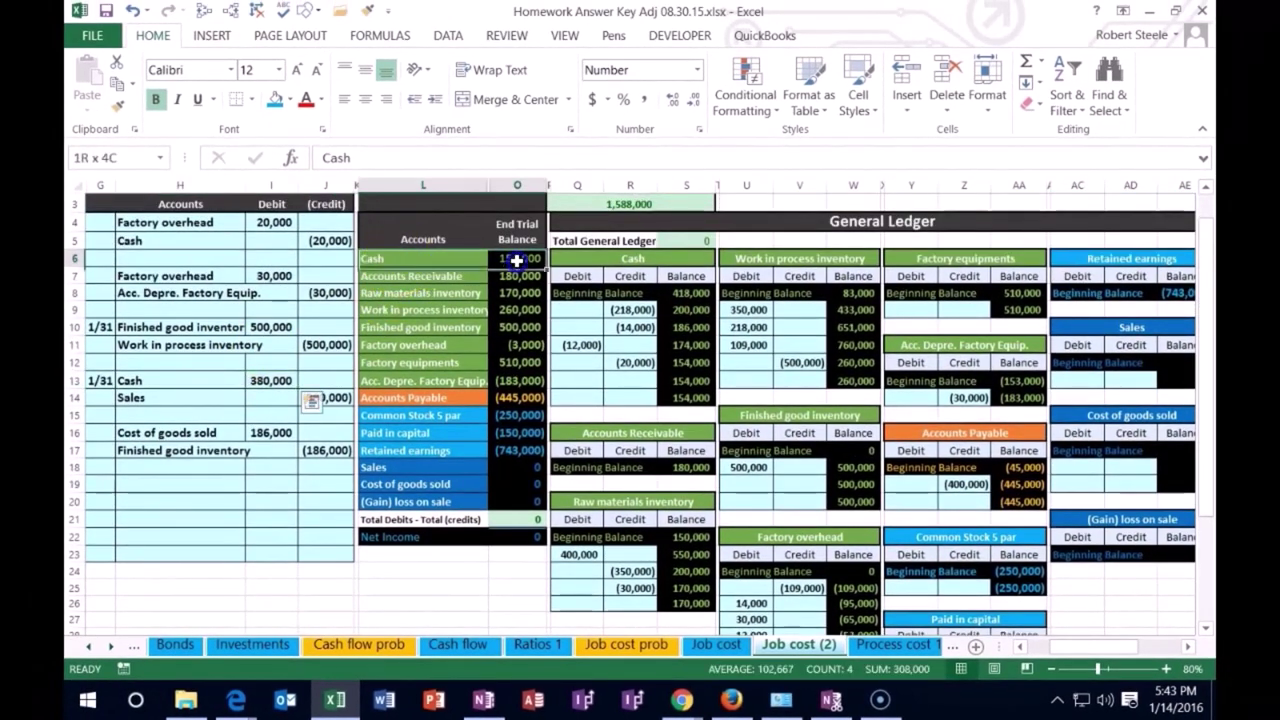
{"action": "left_click", "coordinate": [583, 381]}
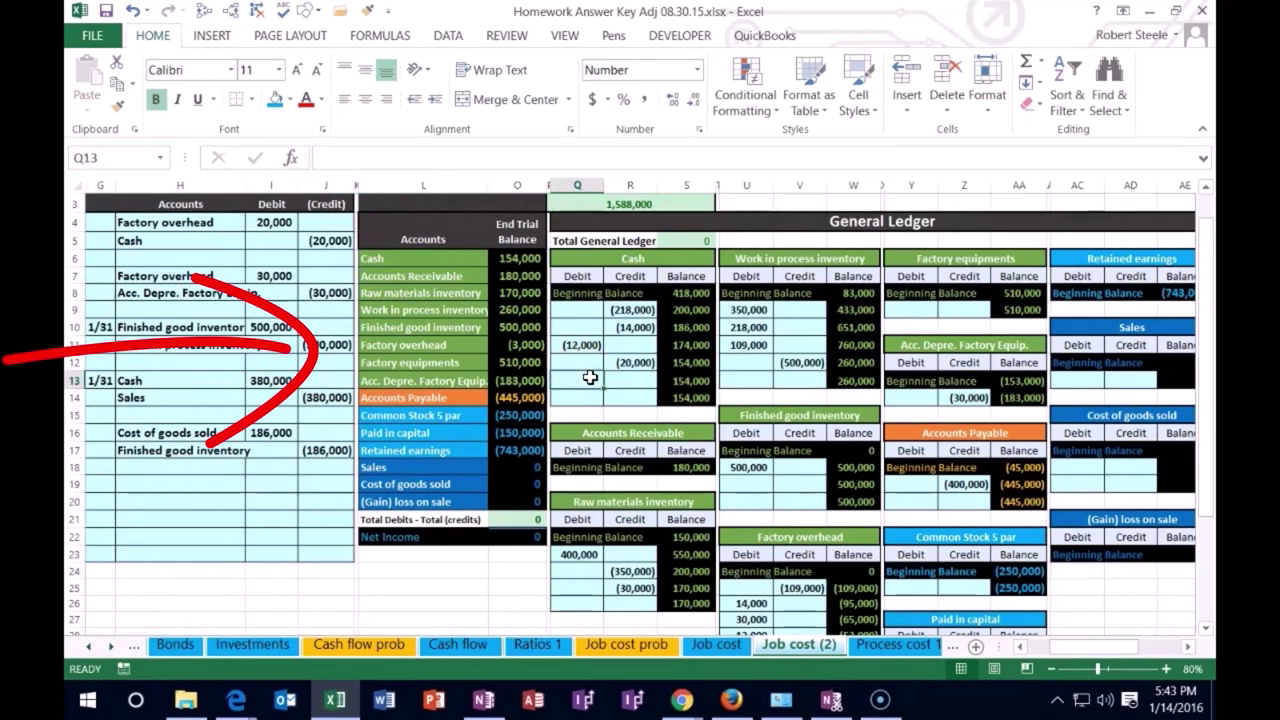
{"action": "type", "text": "="}
{"action": "left_click", "coordinate": [265, 381]}
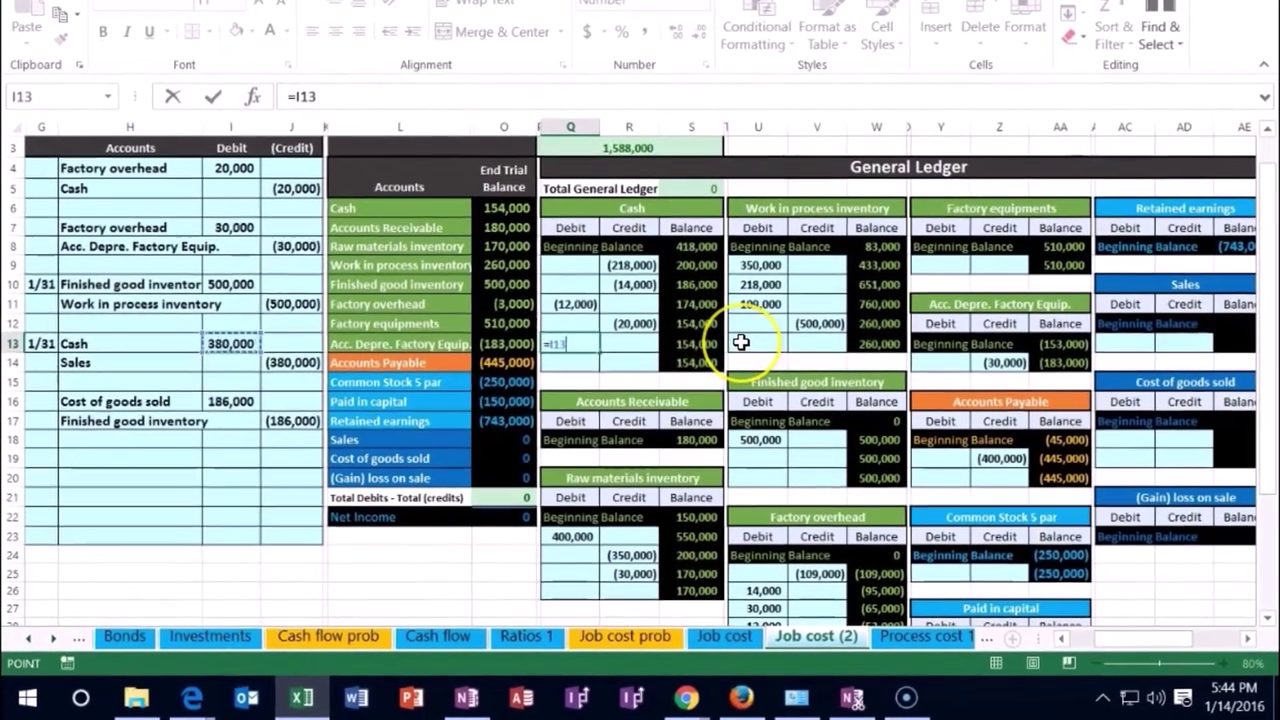
{"action": "key", "text": "Return"}
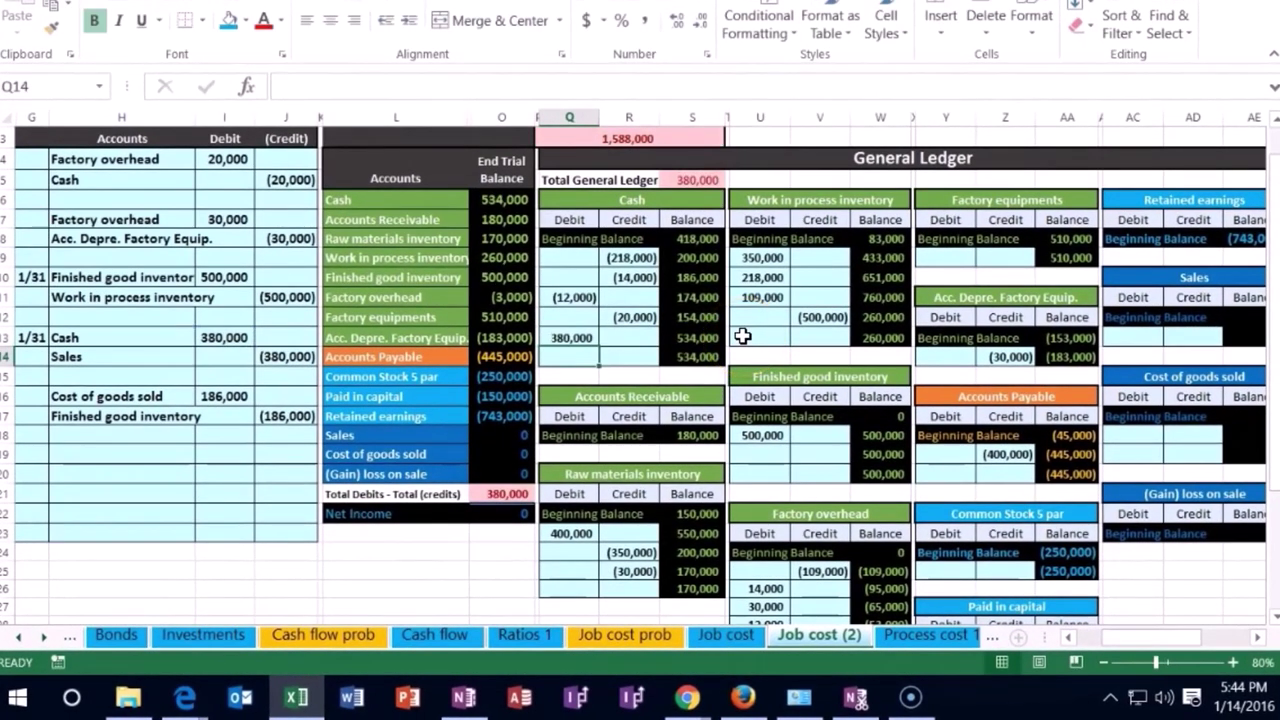
Post the Sales credit to the Sales ledger account by linking its credit cell AD13 to journal cell J14
{"action": "left_click", "coordinate": [140, 357]}
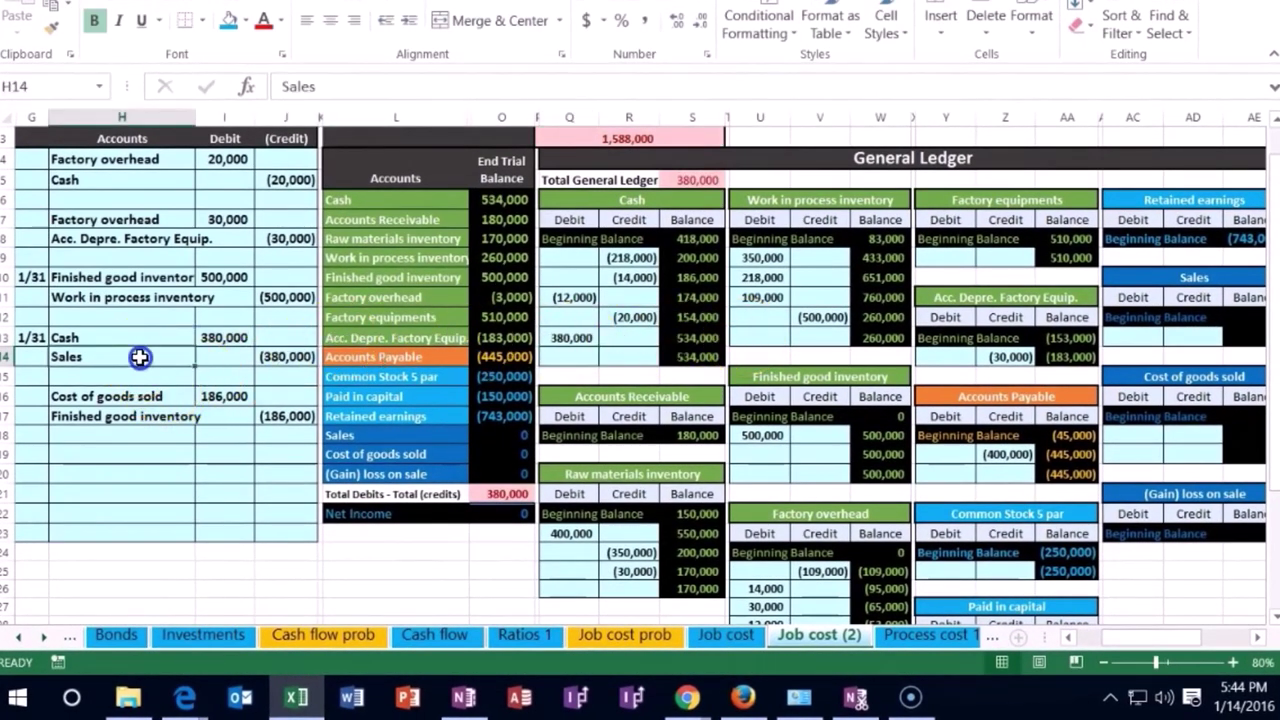
{"action": "left_click_drag", "start_coordinate": [140, 357], "coordinate": [268, 357]}
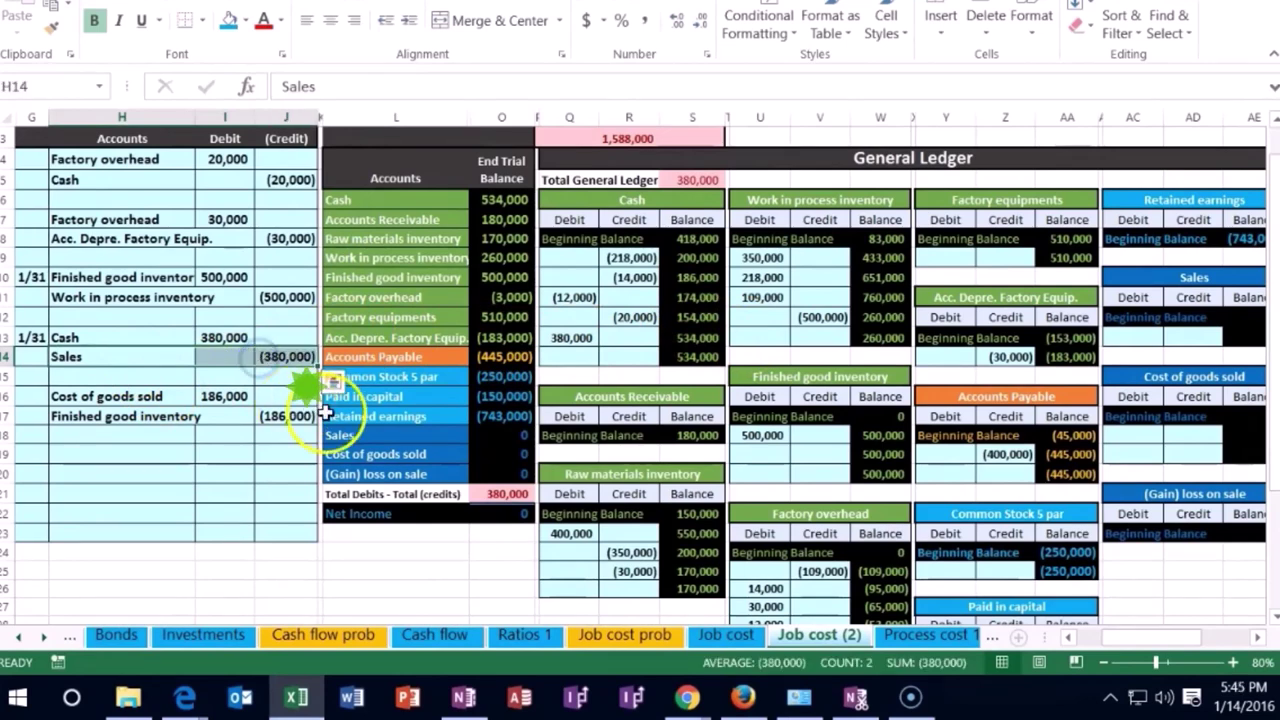
{"action": "left_click_drag", "start_coordinate": [340, 435], "coordinate": [483, 438]}
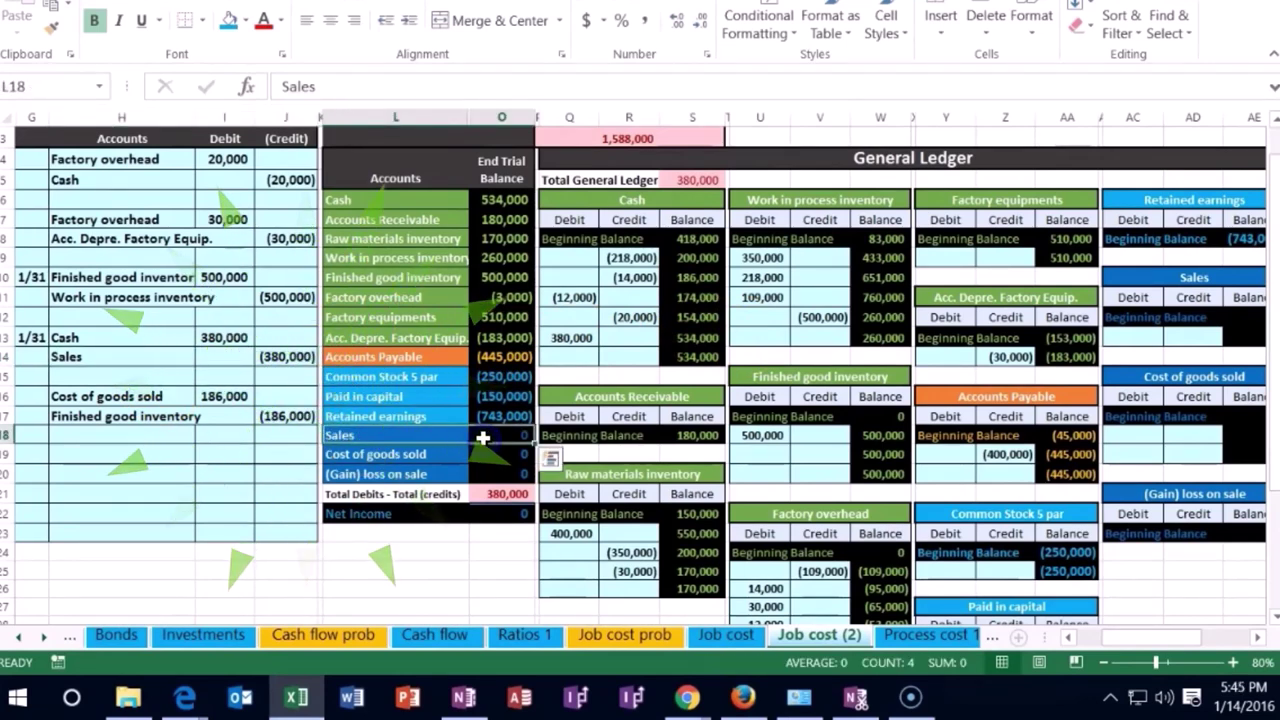
{"action": "key", "text": "ctrl+c"}
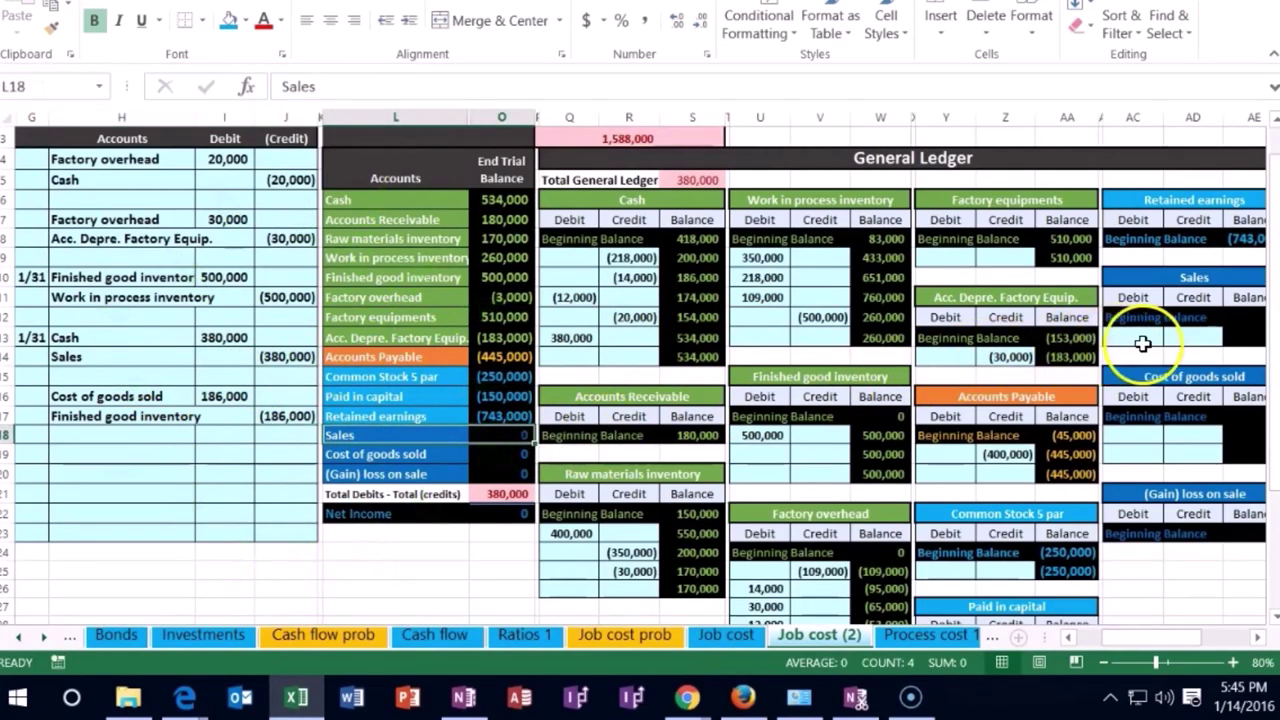
{"action": "left_click", "coordinate": [1190, 338]}
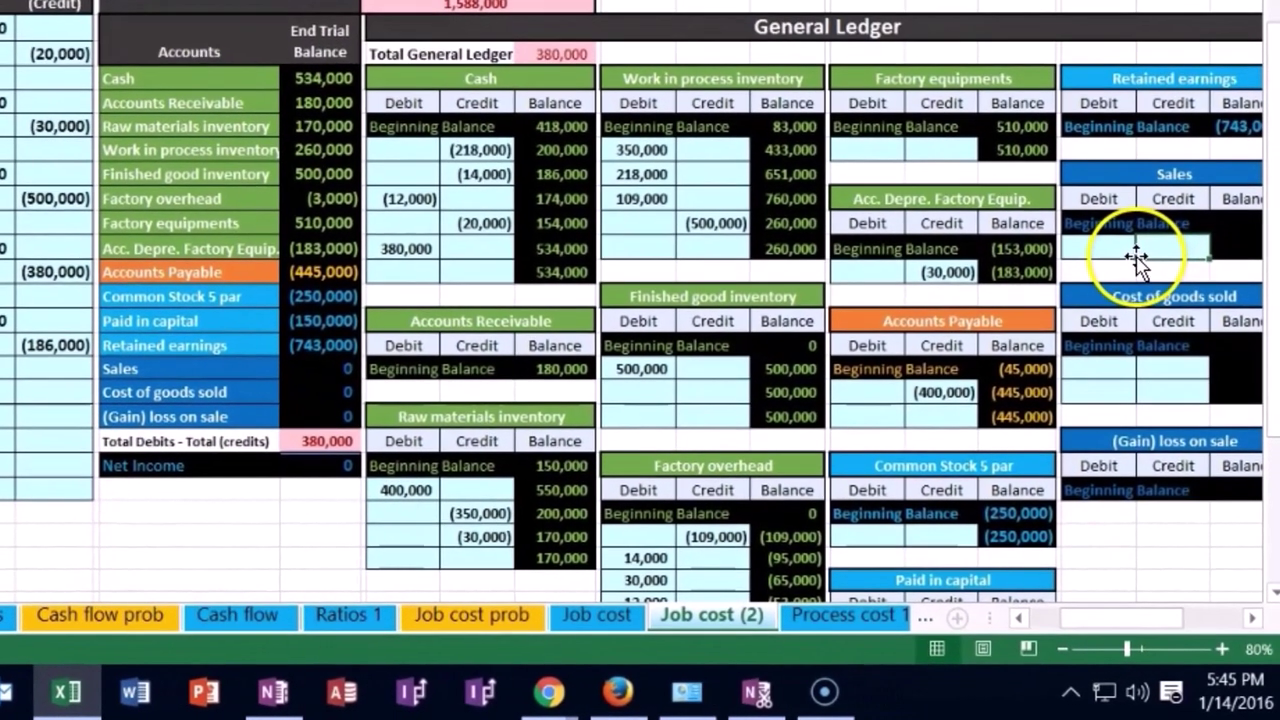
{"action": "type", "text": "="}
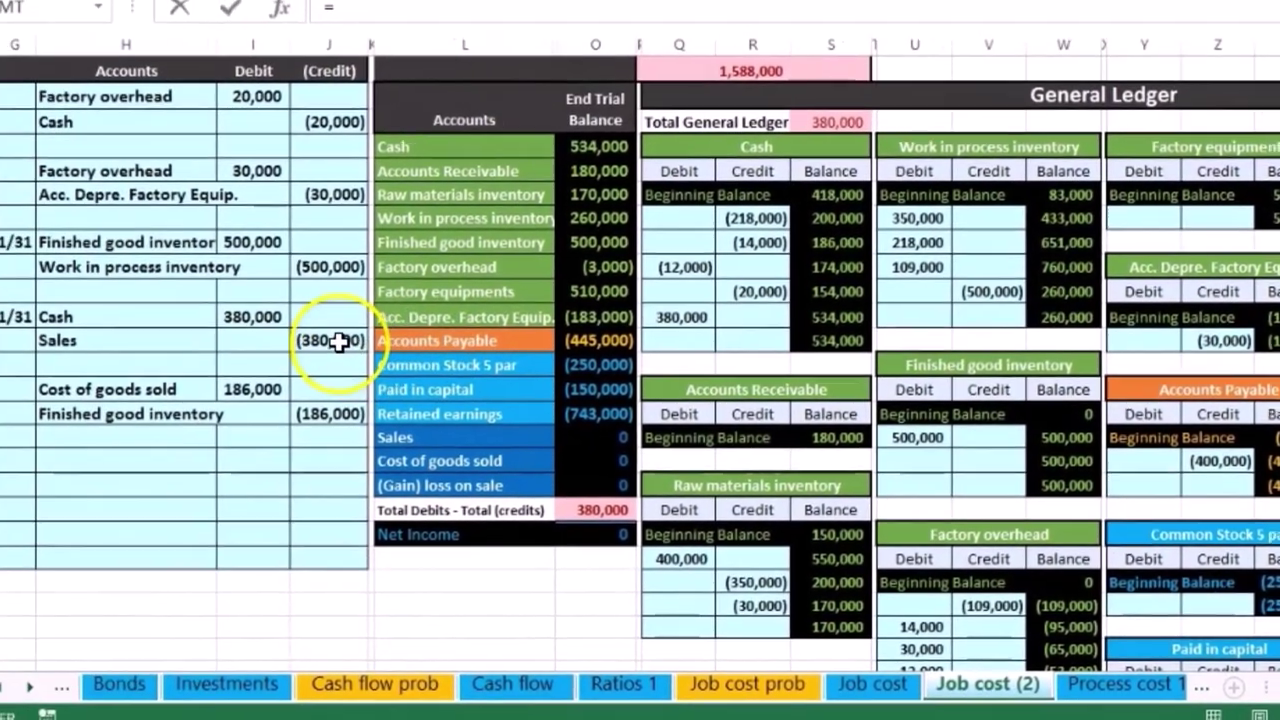
{"action": "left_click", "coordinate": [61, 270]}
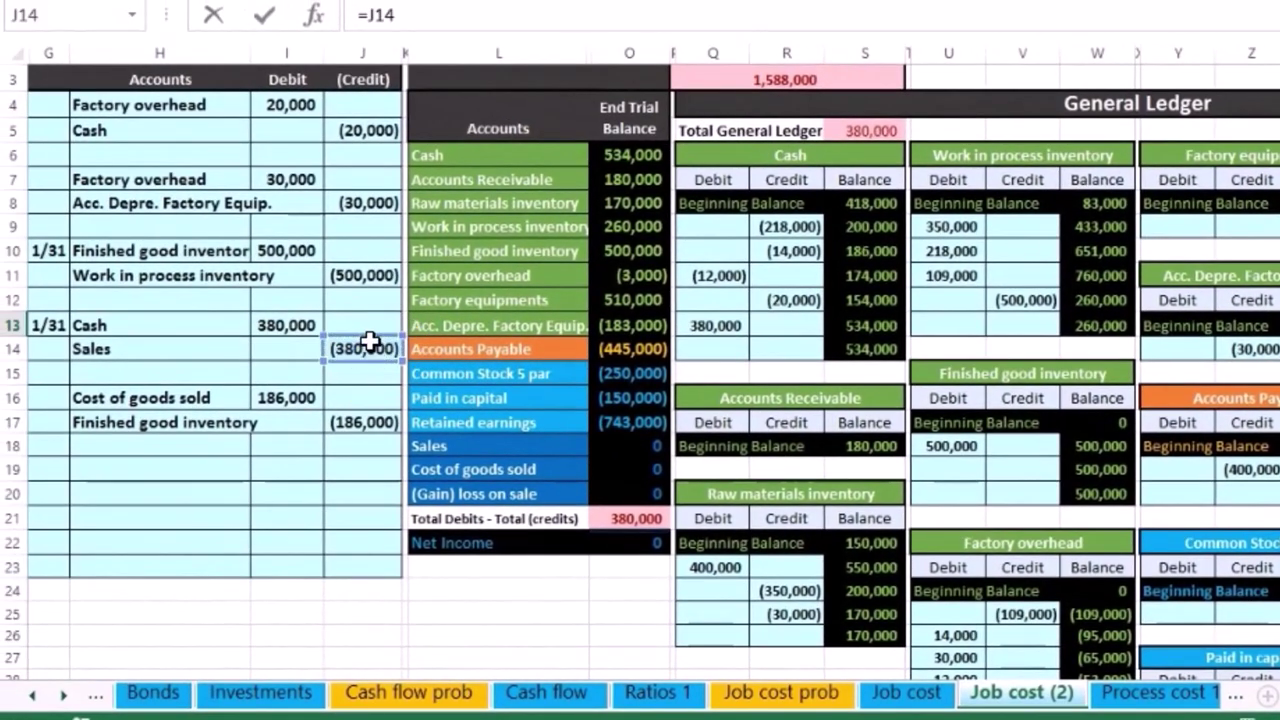
{"action": "key", "text": "Return"}
Check the Sales balance in the trial balance and inspect the Net Income formula in O22
{"action": "left_click_drag", "start_coordinate": [429, 444], "coordinate": [593, 450]}
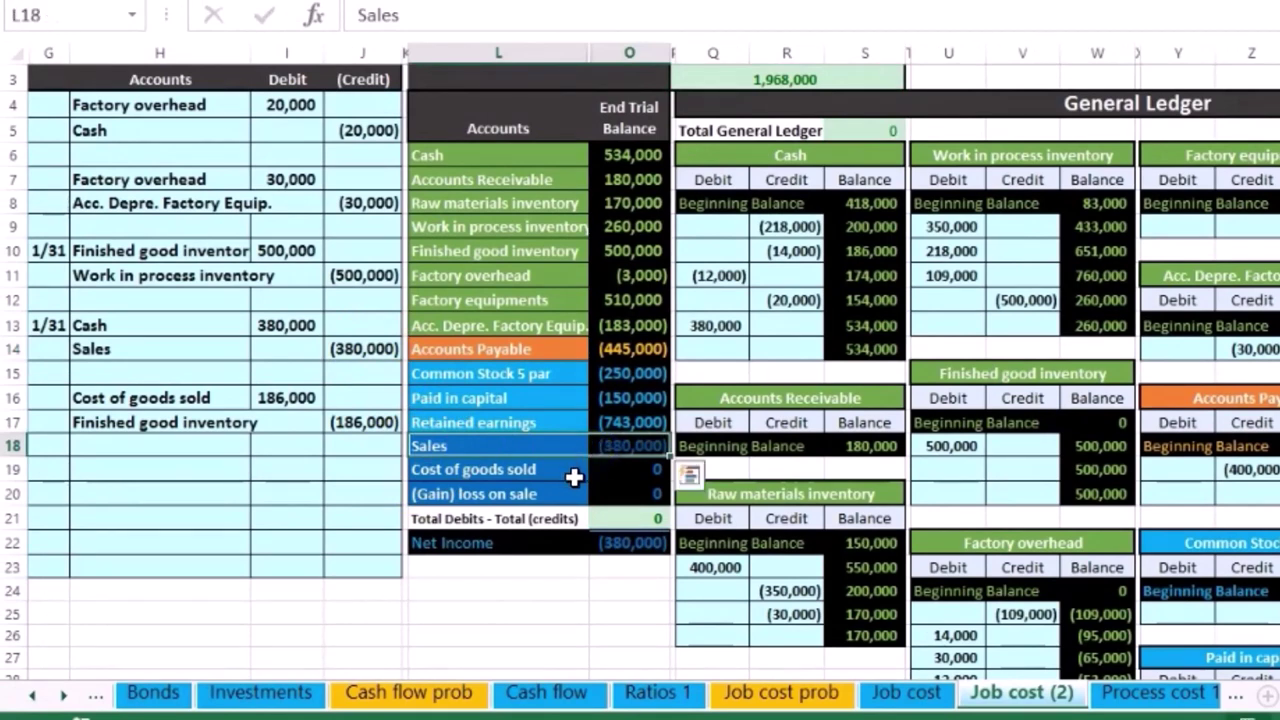
{"action": "left_click", "coordinate": [626, 540]}
{"action": "key", "text": "alt+equal"}
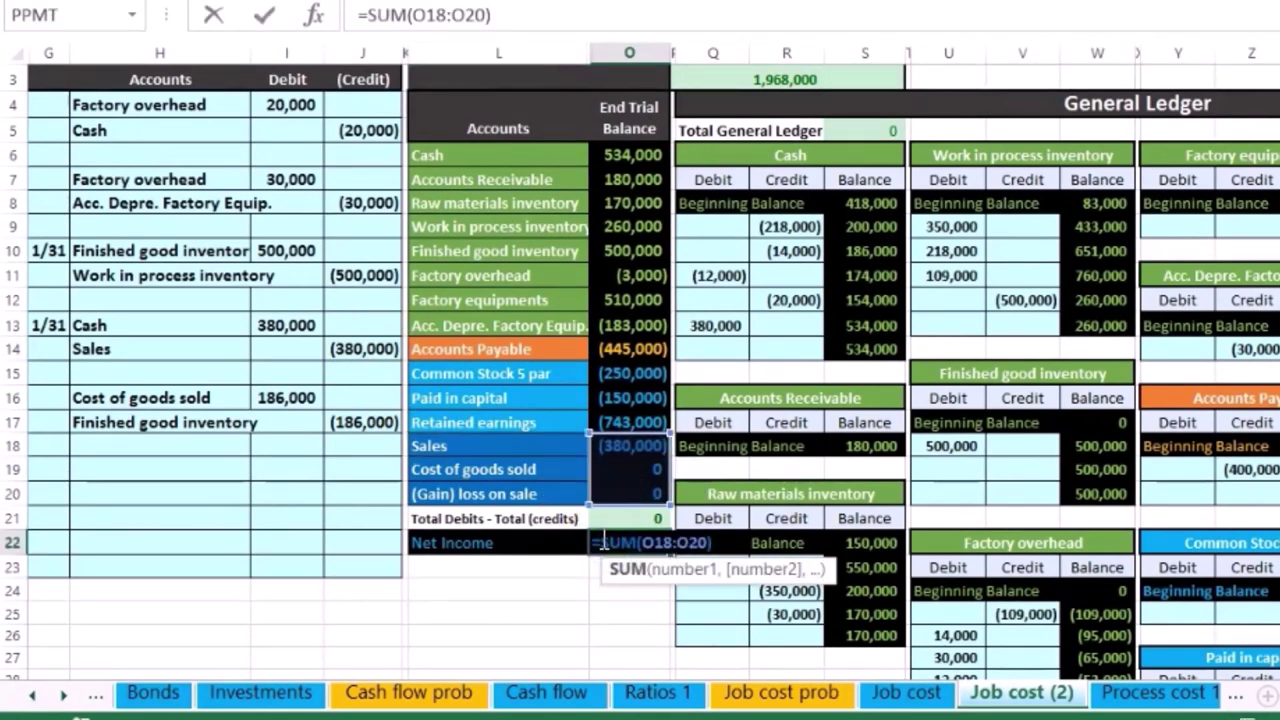
{"action": "key", "text": "Return"}
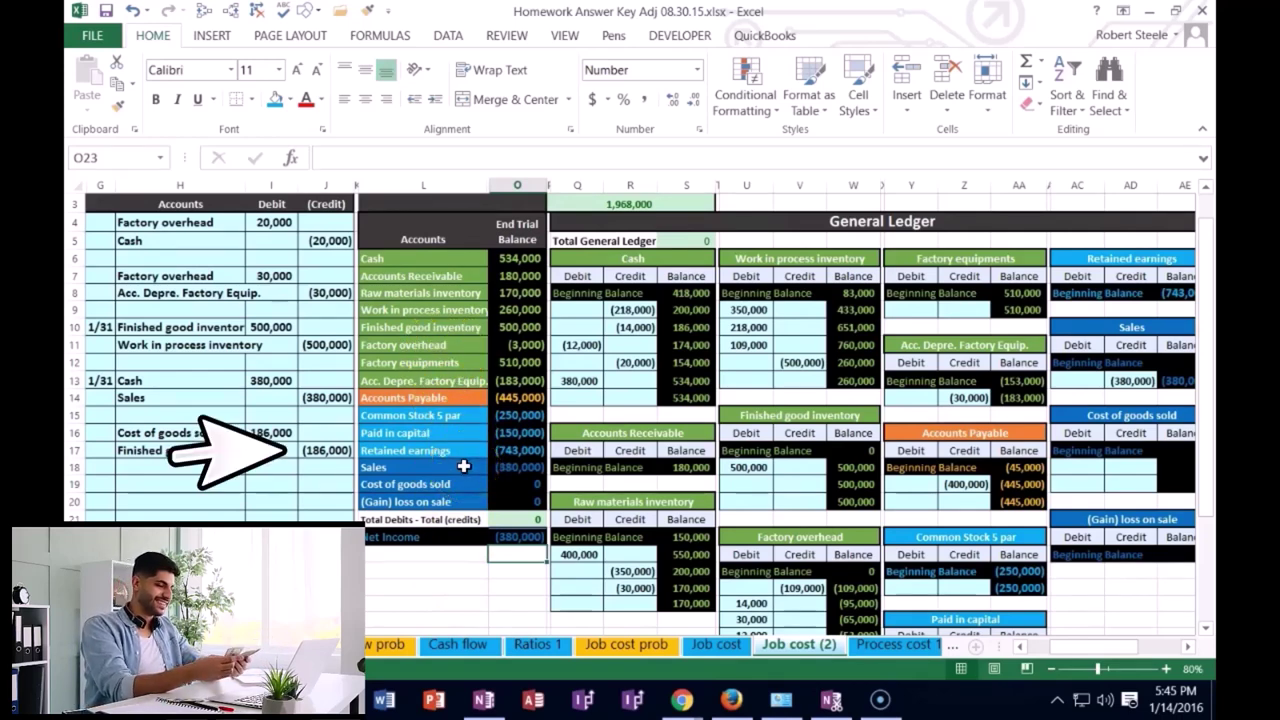
Post the Cost of goods sold debit to its ledger account by linking AC18 to journal cell I16
{"action": "left_click_drag", "start_coordinate": [228, 433], "coordinate": [250, 432]}
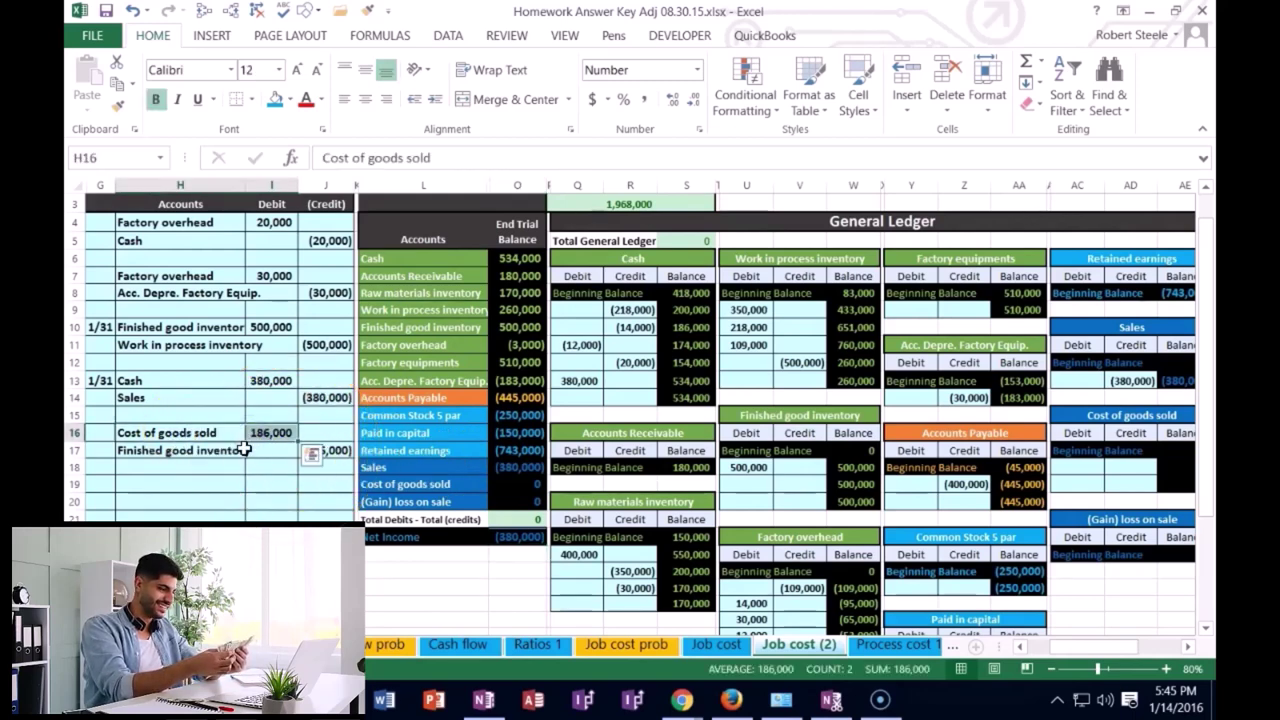
{"action": "left_click_drag", "start_coordinate": [400, 484], "coordinate": [533, 491]}
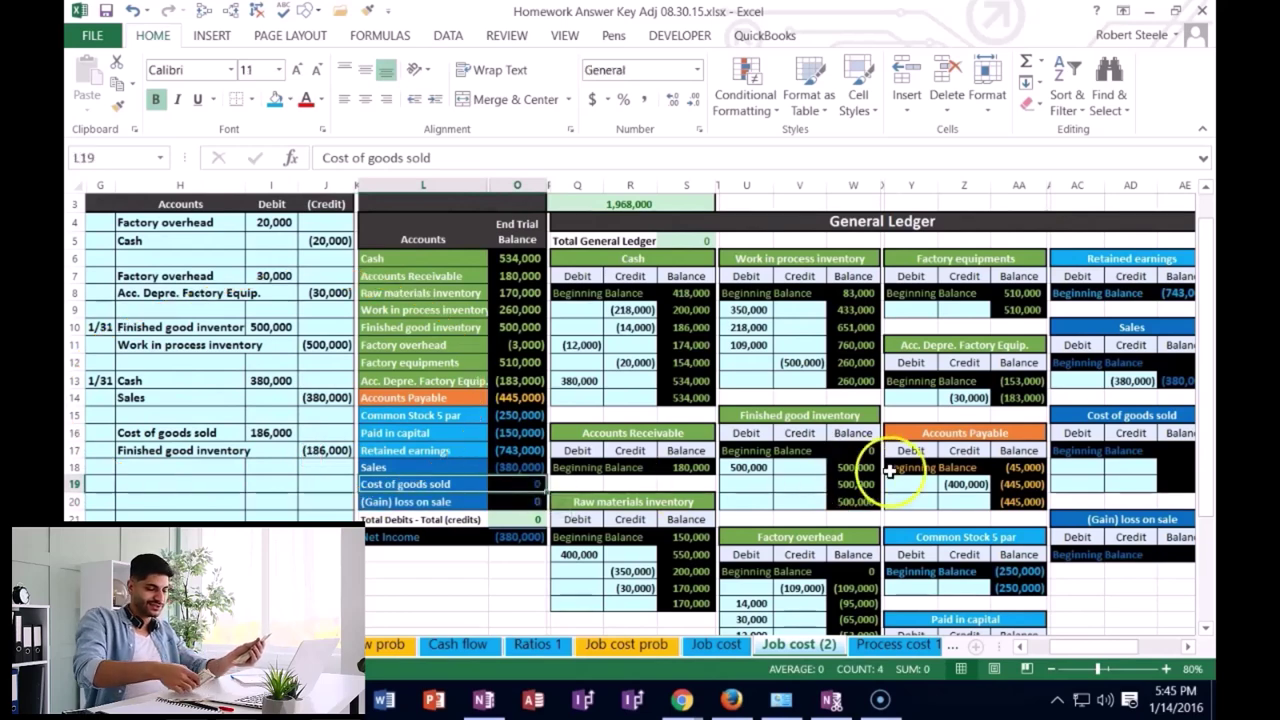
{"action": "left_click", "coordinate": [1081, 463]}
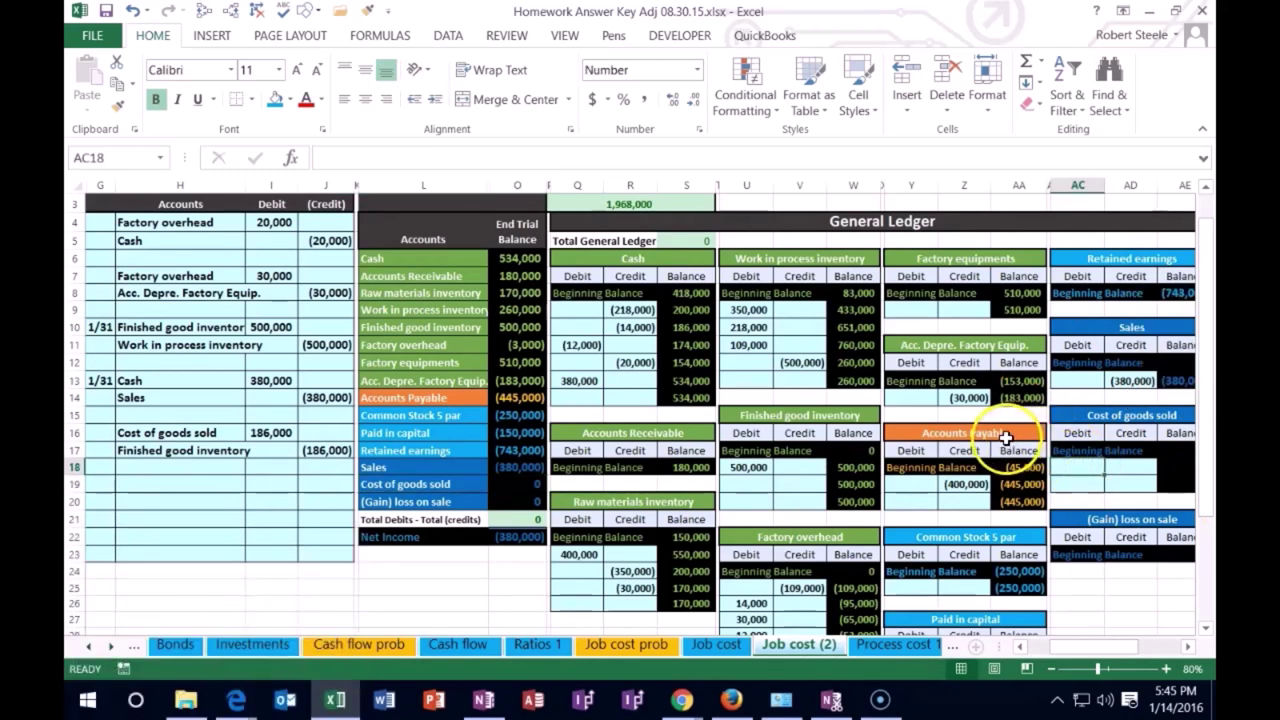
{"action": "type", "text": "="}
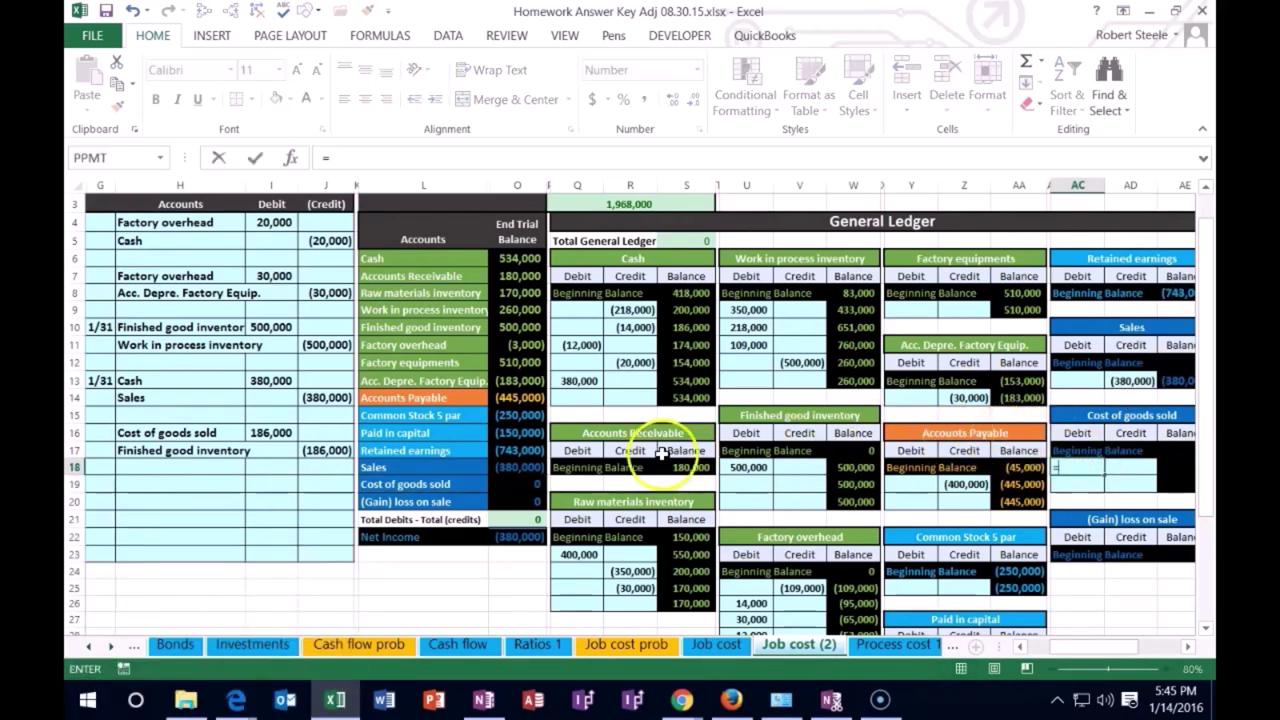
{"action": "left_click", "coordinate": [275, 432]}
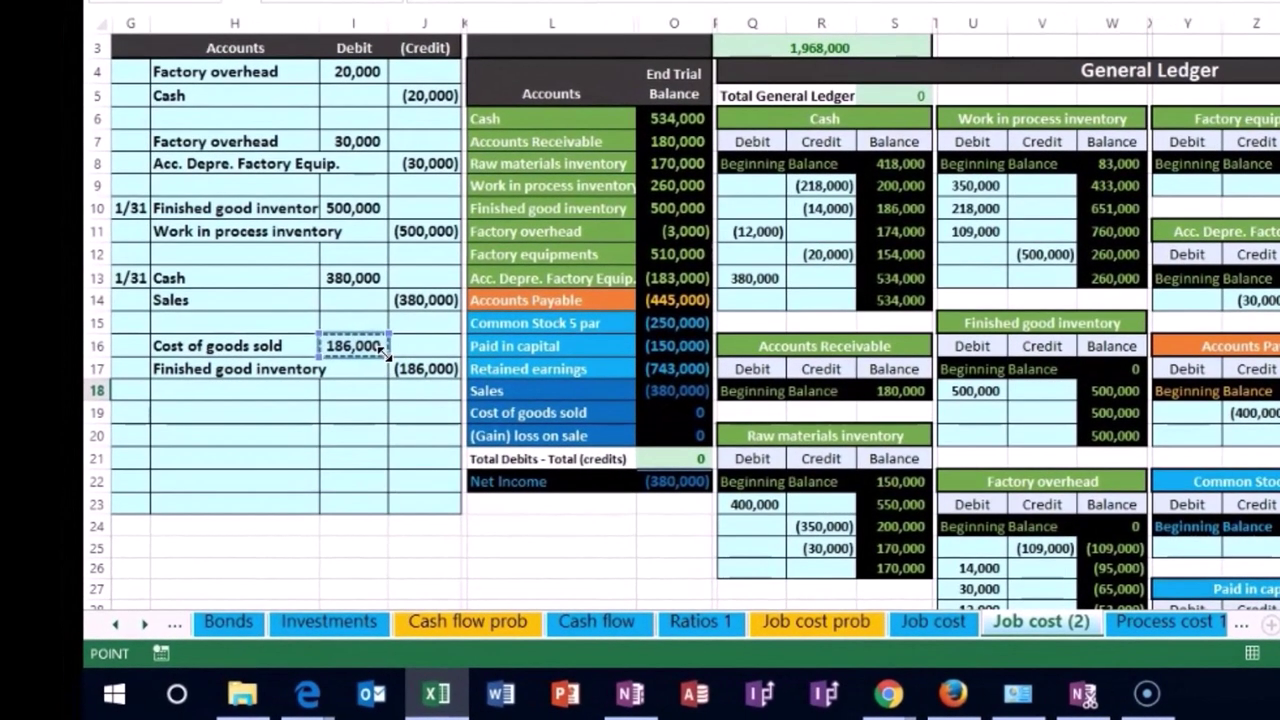
{"action": "key", "text": "Return"}
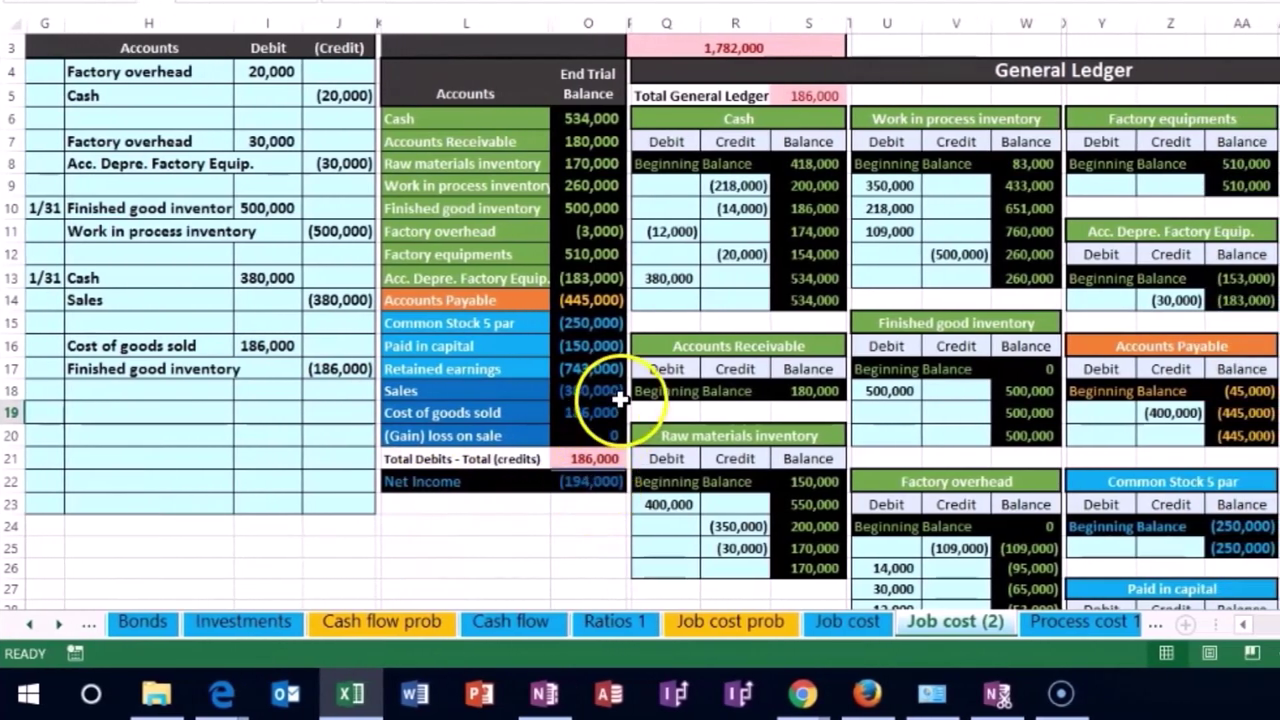
Check the sum of the Sales and Cost of goods sold balances in the trial balance against Net Income
{"action": "left_click", "coordinate": [616, 395]}
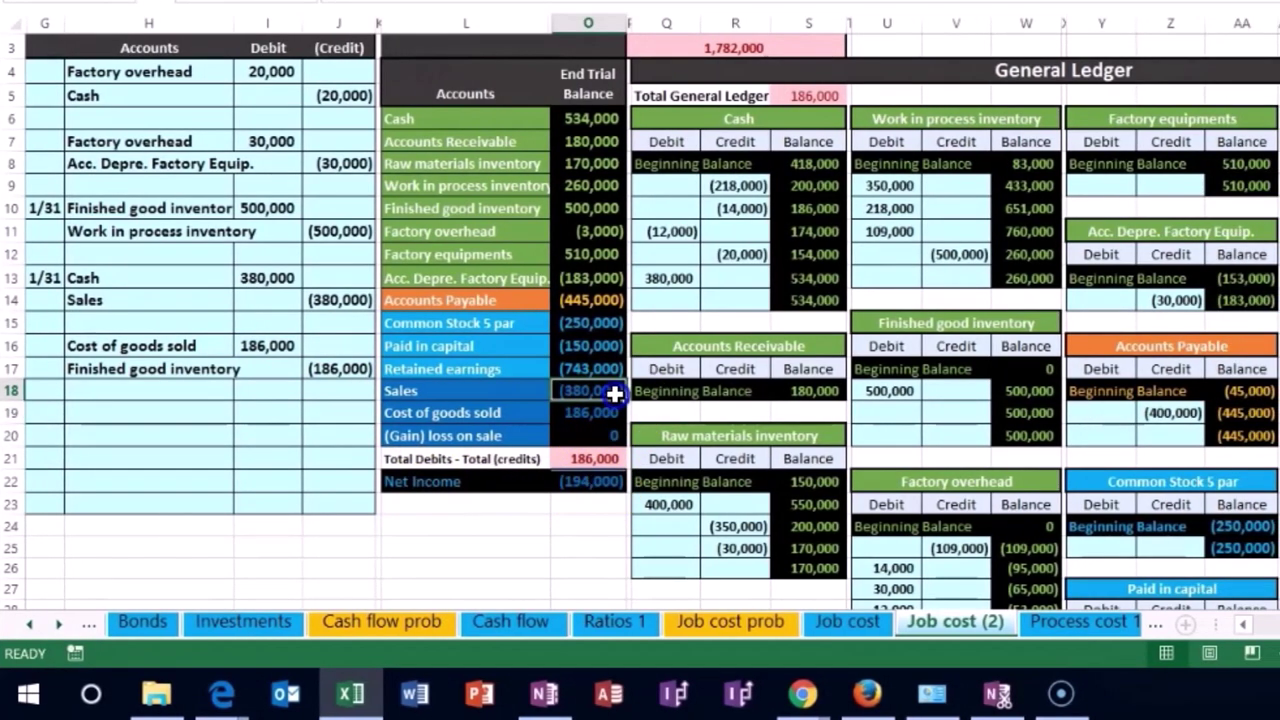
{"action": "left_click_drag", "start_coordinate": [614, 395], "coordinate": [614, 412]}
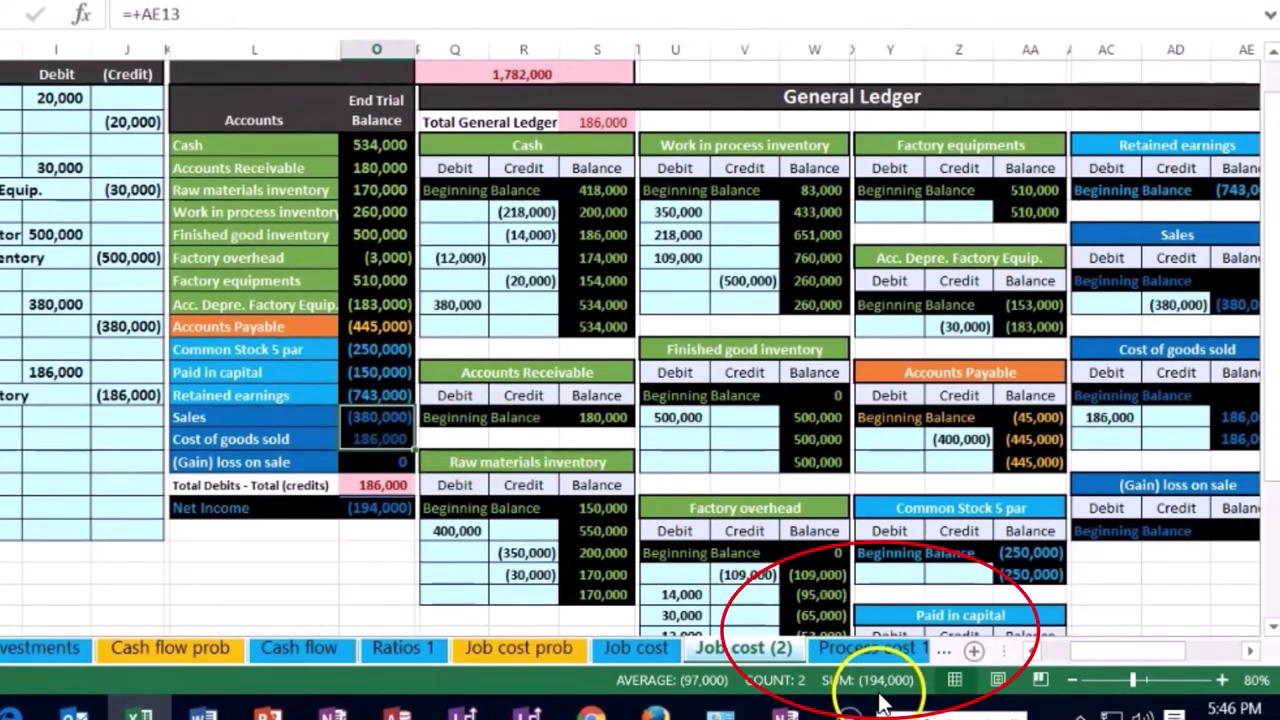
{"action": "left_click", "coordinate": [380, 438]}
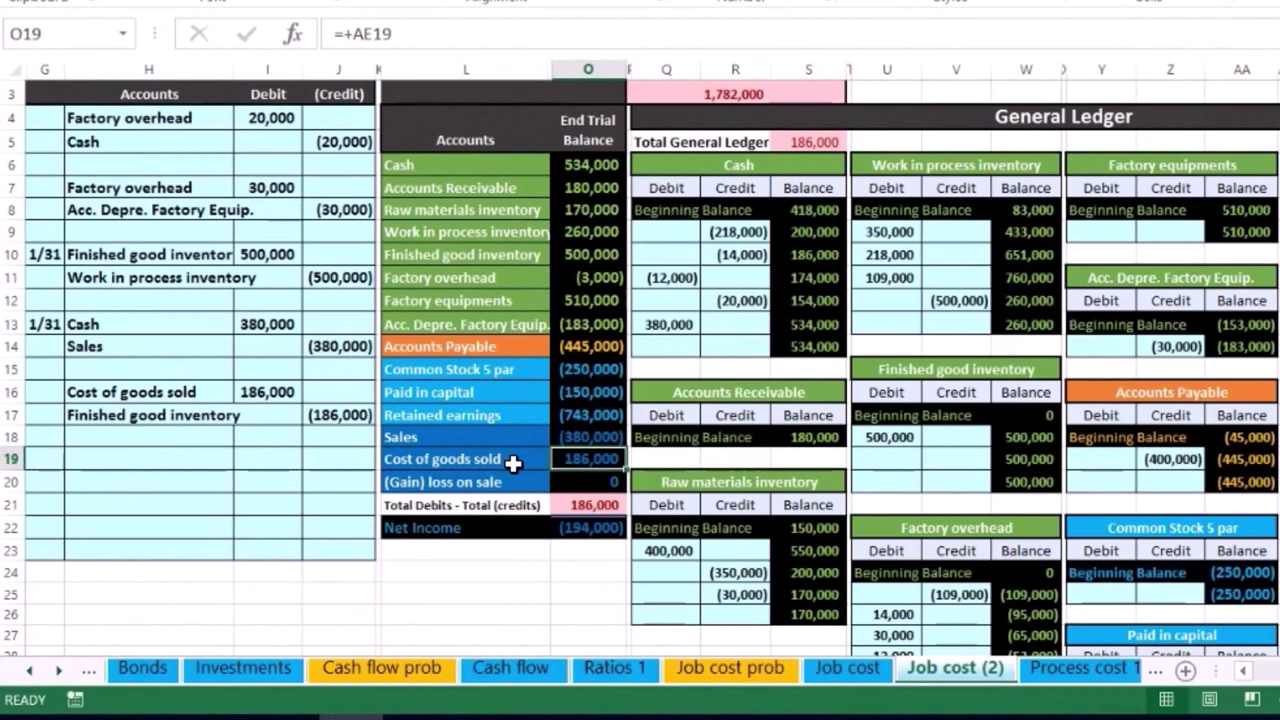
Post the Finished good inventory credit to its ledger account by linking V19 to journal cell J17
{"action": "left_click_drag", "start_coordinate": [180, 414], "coordinate": [320, 407]}
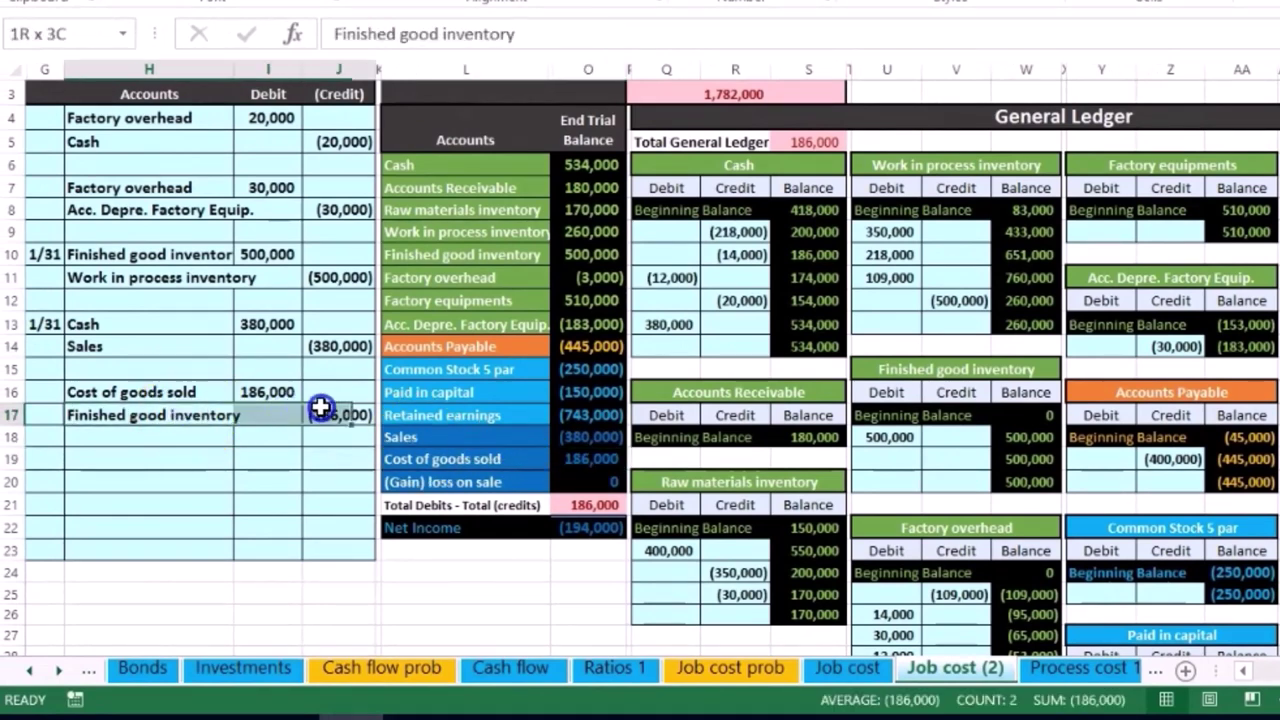
{"action": "left_click", "coordinate": [427, 250]}
{"action": "left_click_drag", "start_coordinate": [427, 250], "coordinate": [577, 249]}
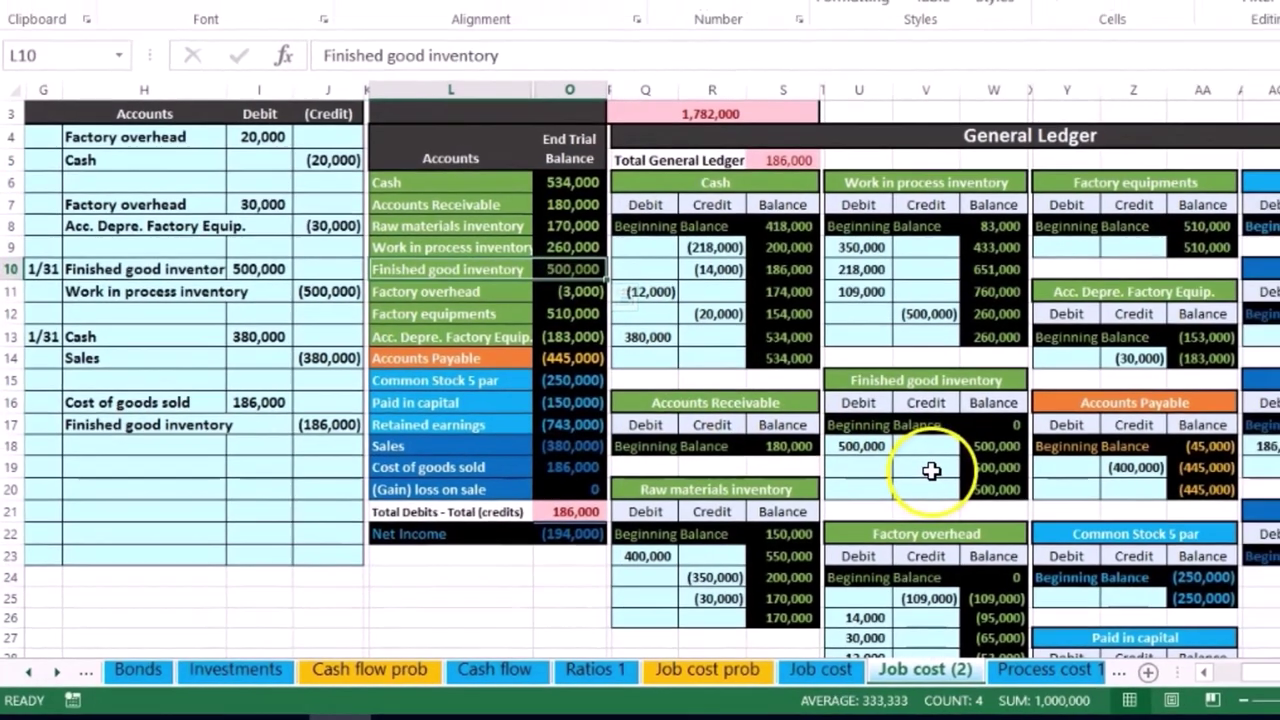
{"action": "left_click", "coordinate": [931, 471]}
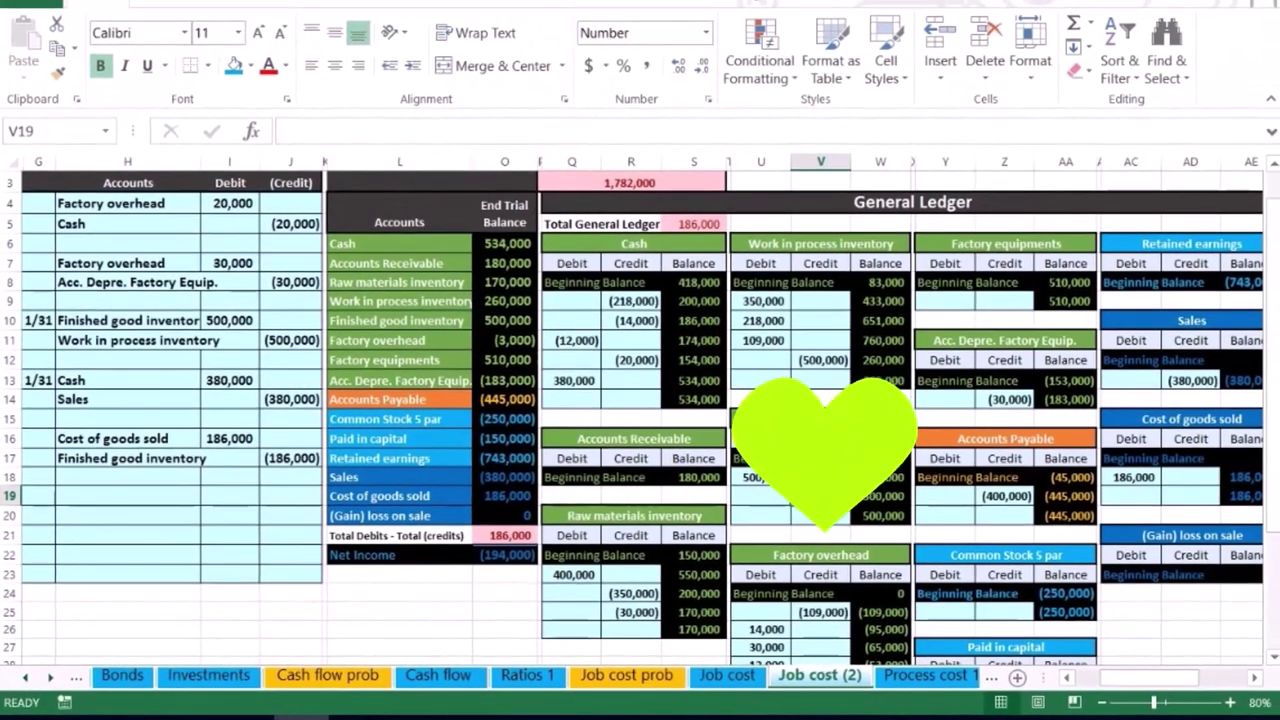
{"action": "type", "text": "="}
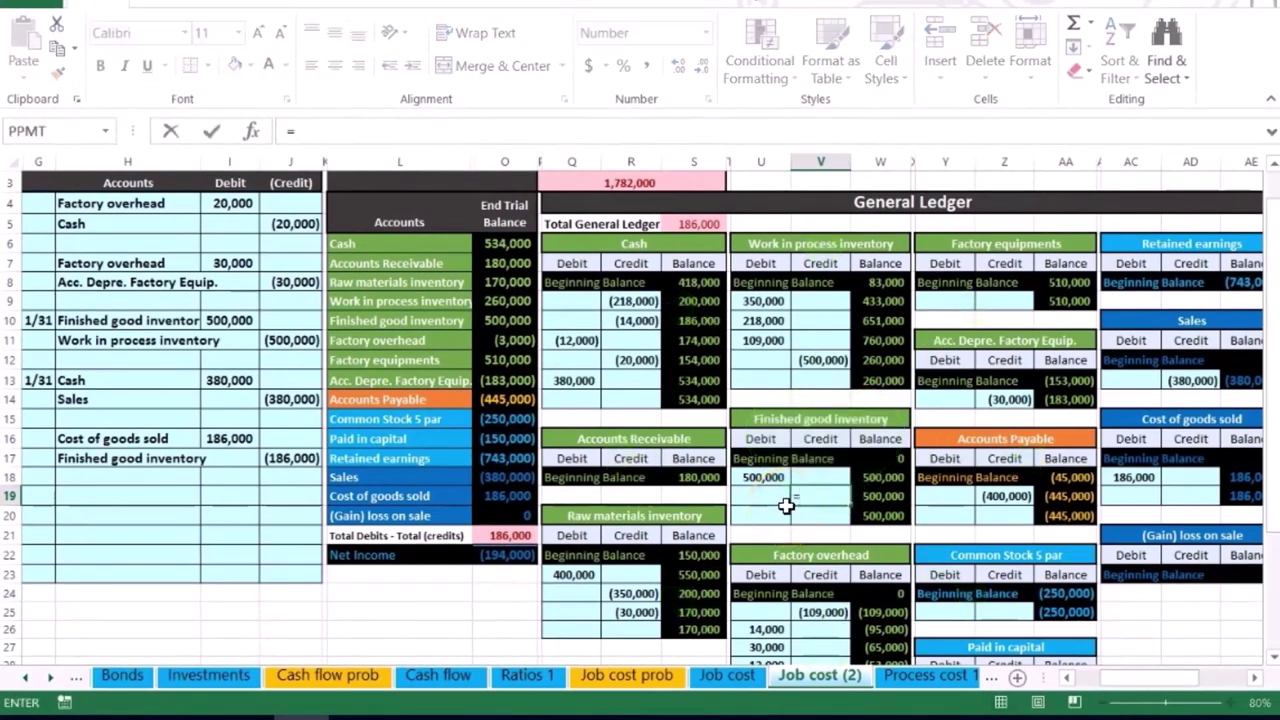
{"action": "left_click", "coordinate": [292, 457]}
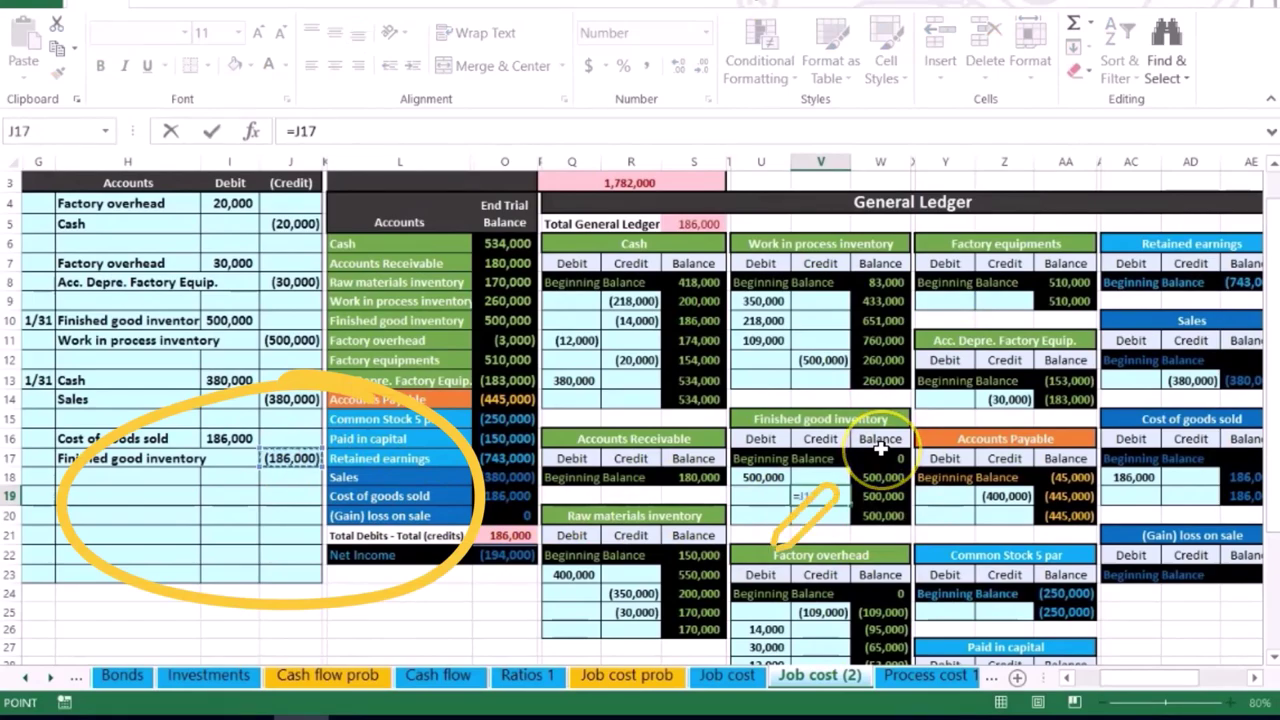
{"action": "key", "text": "Return"}
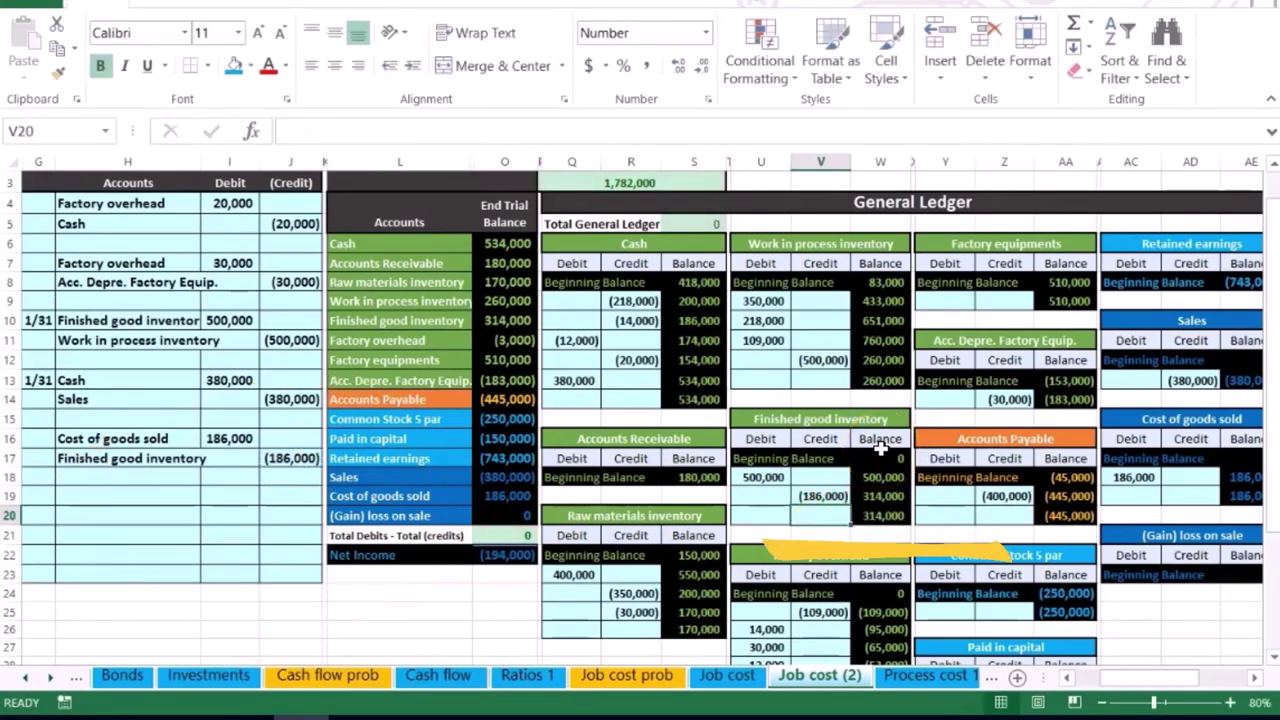
Compare the Finished good inventory ledger balance with the Job 15 total, and check the Job 16 and Job 14 totals in the job cost record
{"action": "key", "text": "Right"}
{"action": "key", "text": "Up"}
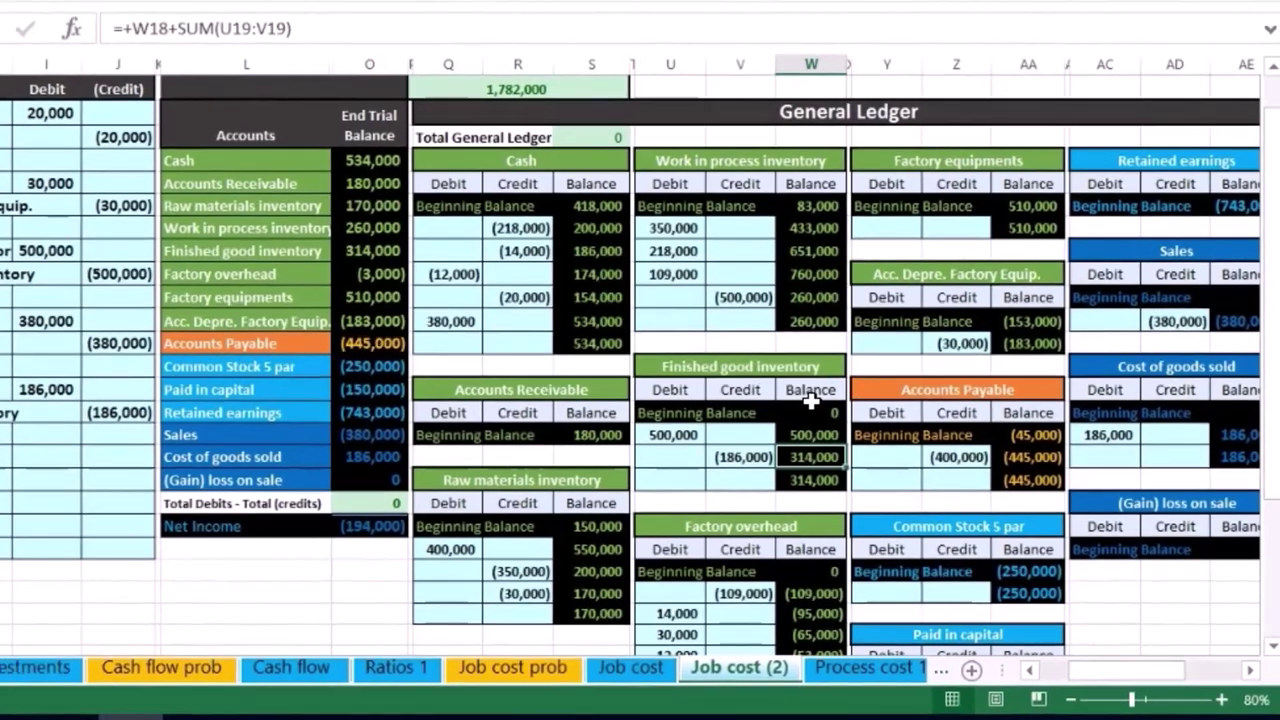
{"action": "key", "text": "Right"}
{"action": "key", "text": "Right"}
{"action": "key", "text": "Right"}
{"action": "key", "text": "Right"}
{"action": "key", "text": "Right"}
{"action": "key", "text": "Right"}
{"action": "key", "text": "Right"}
{"action": "key", "text": "Right"}
{"action": "key", "text": "Right"}
{"action": "key", "text": "Right"}
{"action": "key", "text": "Right"}
{"action": "key", "text": "Right"}
{"action": "key", "text": "Right"}
{"action": "key", "text": "Right"}
{"action": "key", "text": "Right"}
{"action": "key", "text": "Right"}
{"action": "key", "text": "Right"}
{"action": "key", "text": "Right"}
{"action": "key", "text": "Right"}
{"action": "key", "text": "Right"}
{"action": "key", "text": "Right"}
{"action": "key", "text": "Right"}
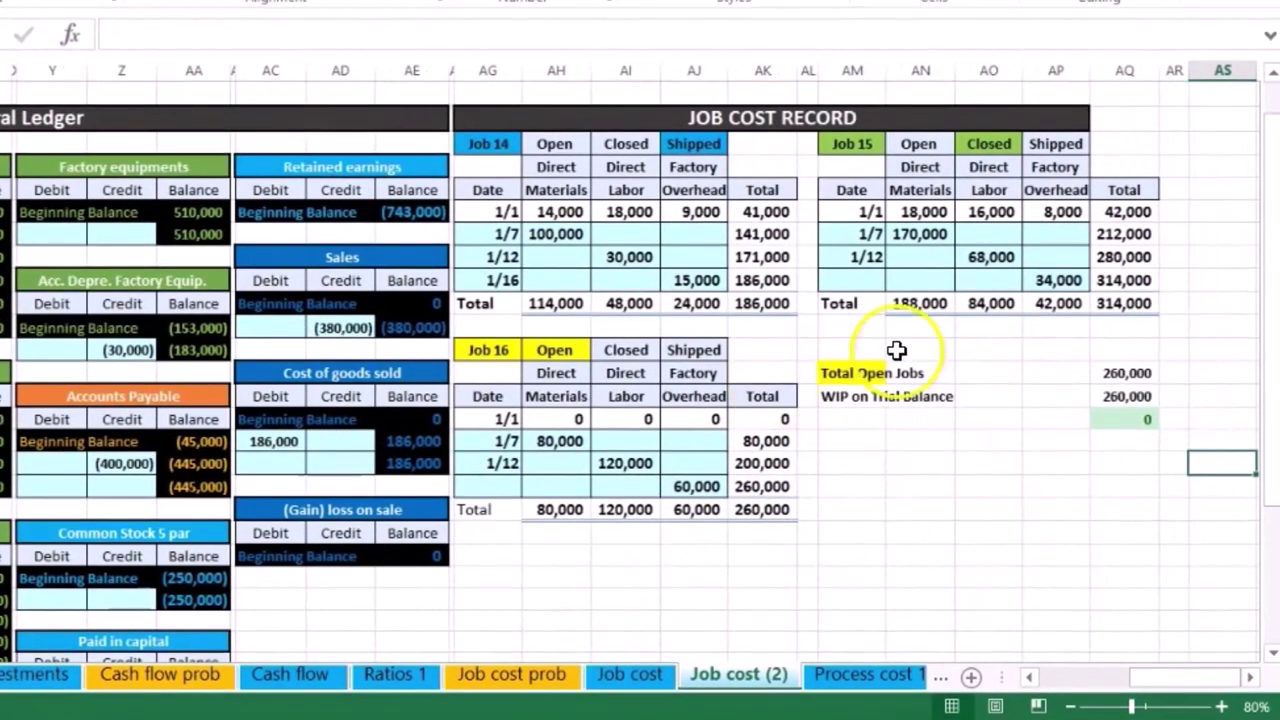
{"action": "left_click", "coordinate": [1114, 297]}
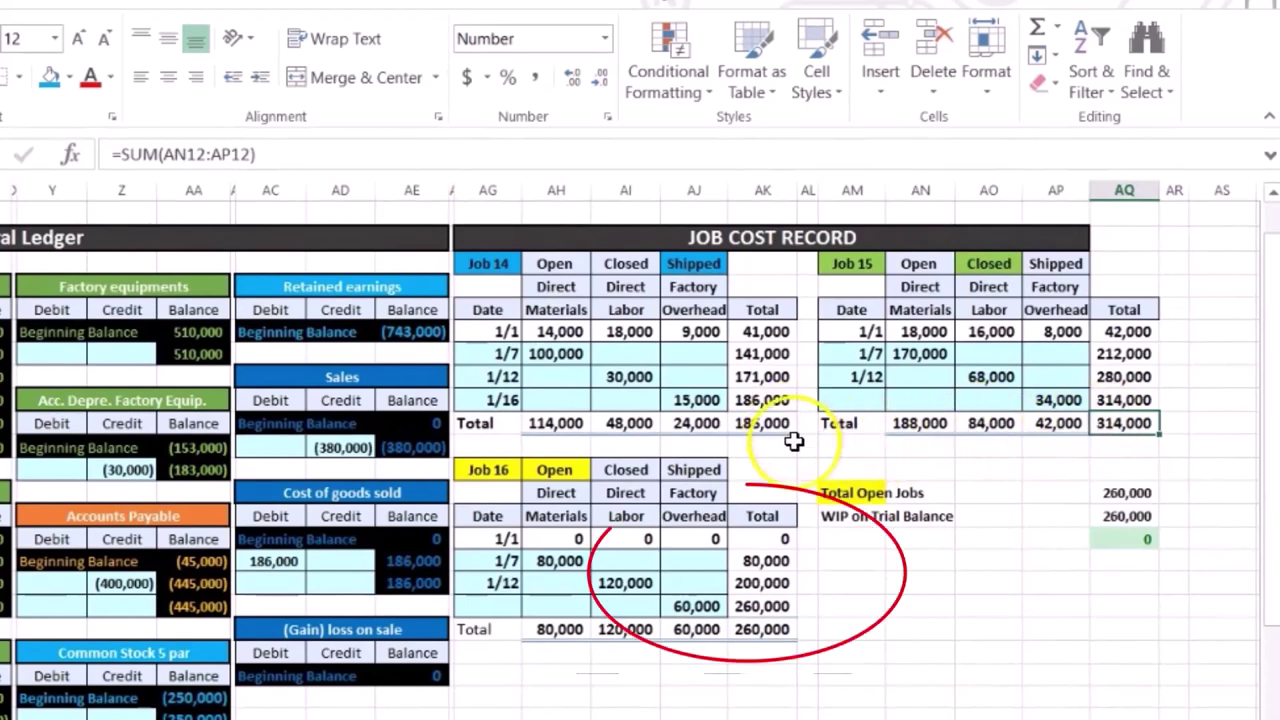
{"action": "left_click", "coordinate": [748, 628]}
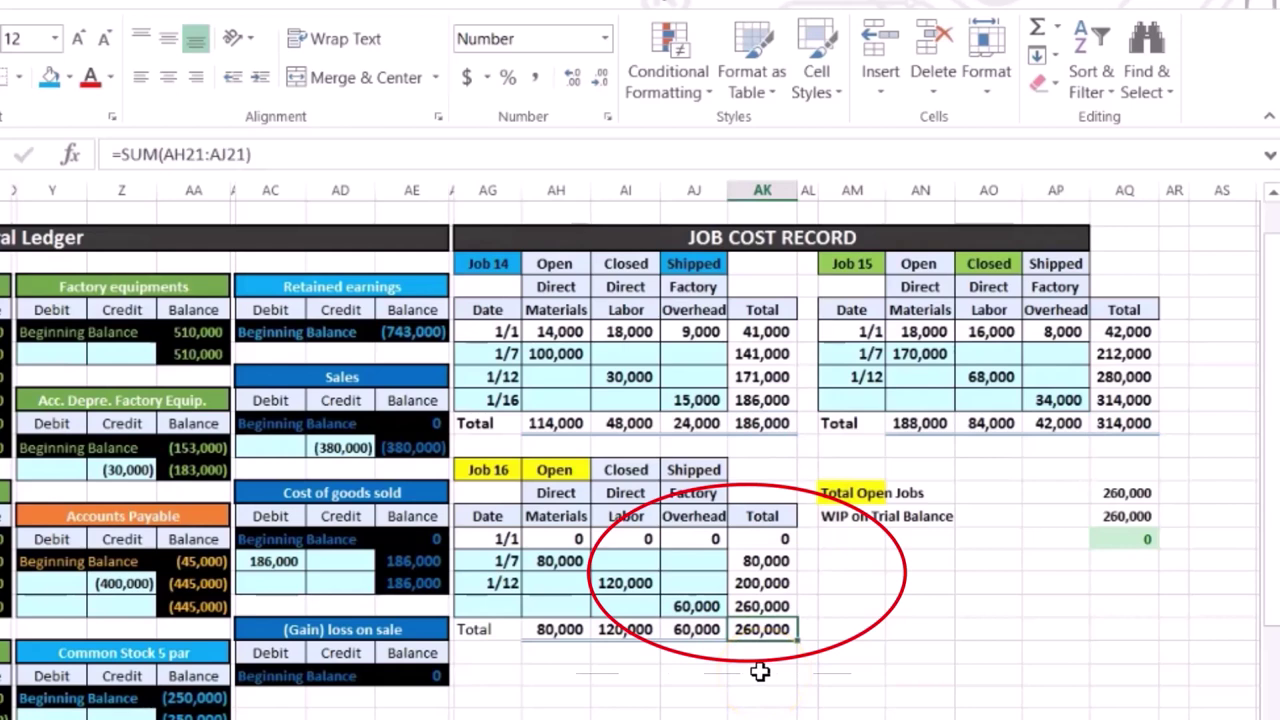
{"action": "left_click", "coordinate": [768, 427]}
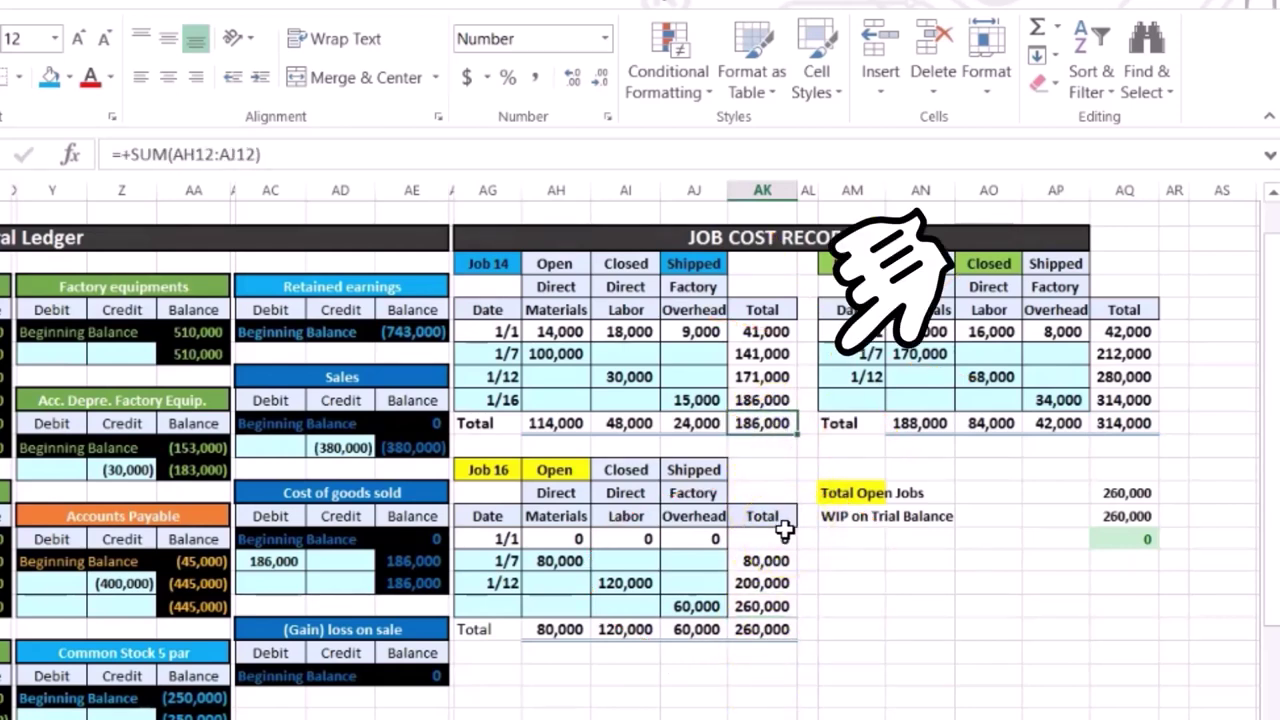
Set the sheet zoom to 100% and return to the journal area to read the remaining 1/31 transactions
{"action": "key", "text": "Left"}
{"action": "key", "text": "Left"}
{"action": "key", "text": "Left"}
{"action": "key", "text": "Left"}
{"action": "key", "text": "Left"}
{"action": "key", "text": "Left"}
{"action": "key", "text": "Left"}
{"action": "key", "text": "Left"}
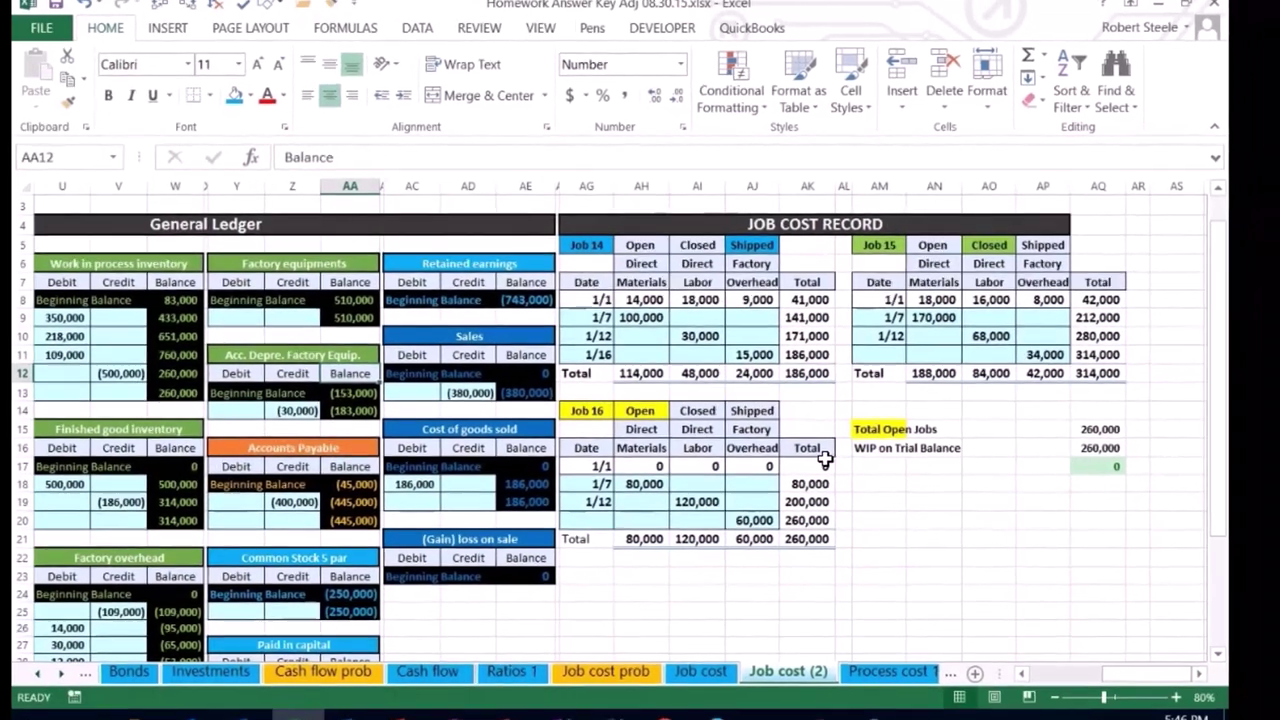
{"action": "left_click", "coordinate": [1176, 697]}
{"action": "left_click", "coordinate": [1176, 697]}
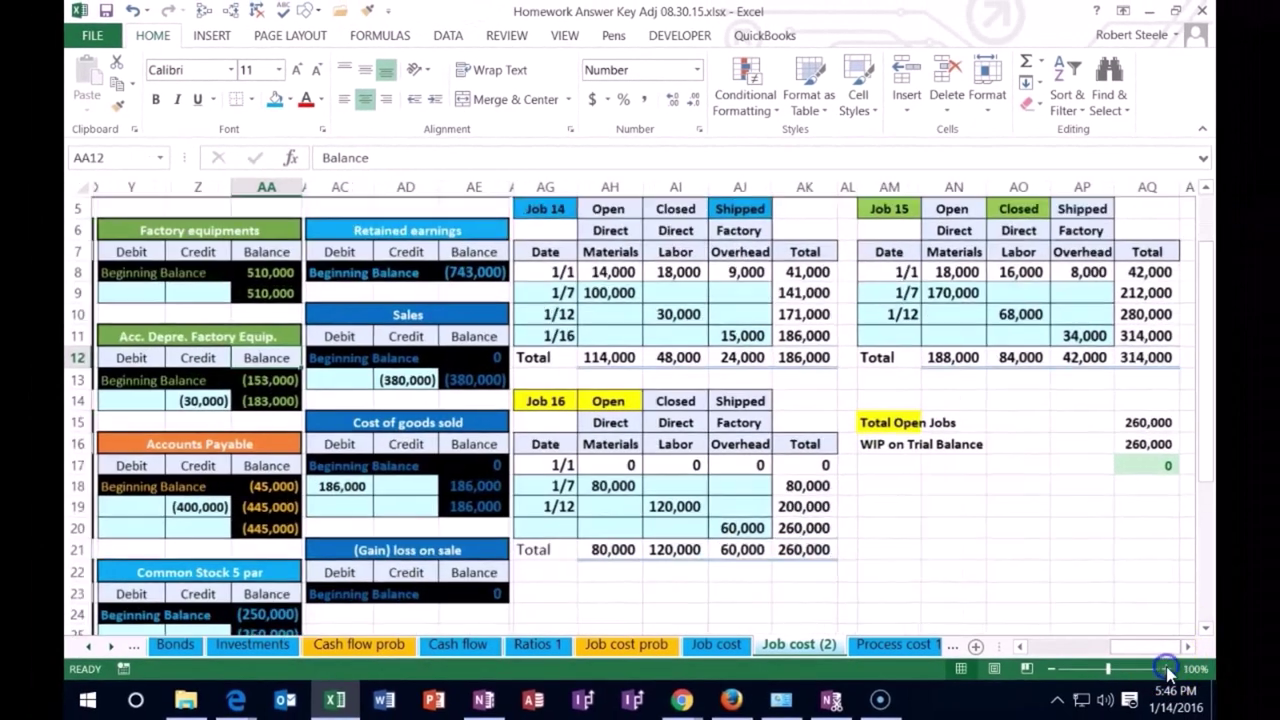
{"action": "left_click", "coordinate": [980, 564]}
{"action": "key", "text": "Left"}
{"action": "key", "text": "Left"}
{"action": "key", "text": "Left"}
{"action": "key", "text": "Left"}
{"action": "key", "text": "Left"}
{"action": "key", "text": "Left"}
{"action": "key", "text": "Left"}
{"action": "key", "text": "Left"}
{"action": "key", "text": "Left"}
{"action": "key", "text": "Left"}
{"action": "key", "text": "Left"}
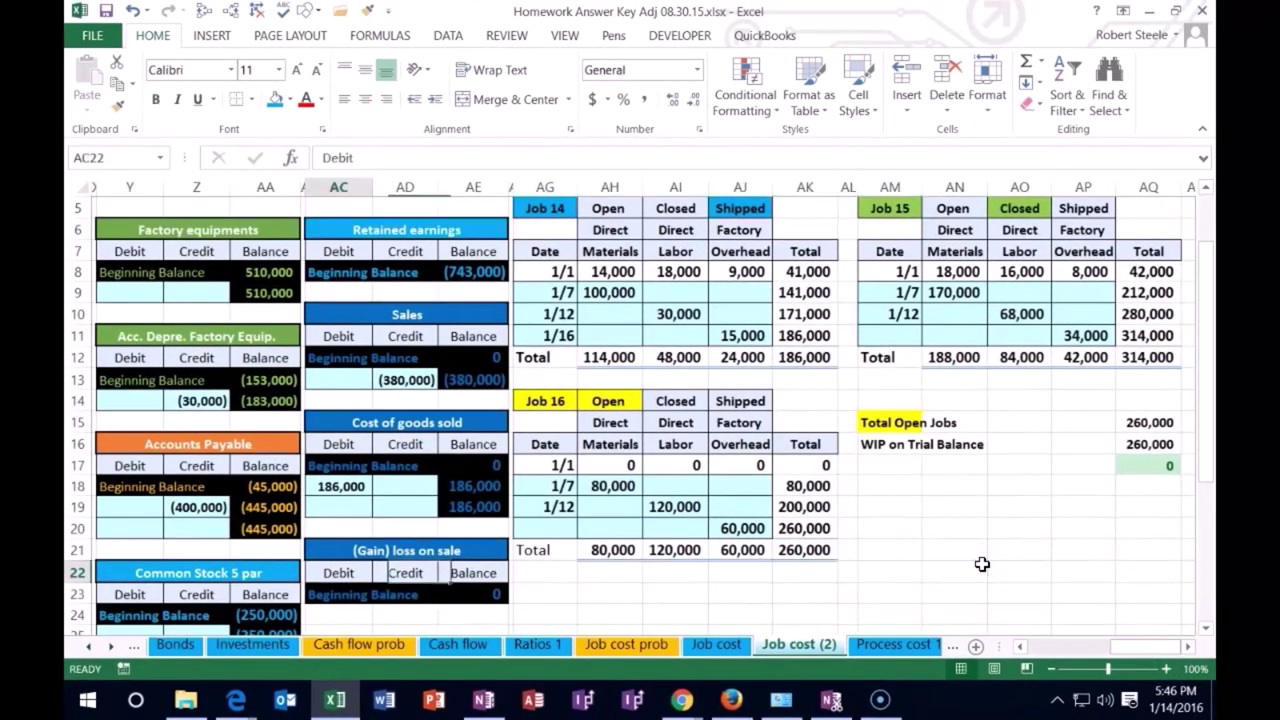
{"action": "key", "text": "Left"}
{"action": "key", "text": "Left"}
{"action": "key", "text": "Left"}
{"action": "key", "text": "Left"}
{"action": "key", "text": "Left"}
{"action": "key", "text": "Left"}
{"action": "key", "text": "Left"}
{"action": "key", "text": "Left"}
{"action": "key", "text": "Left"}
{"action": "key", "text": "Left"}
{"action": "key", "text": "Left"}
{"action": "key", "text": "Left"}
{"action": "key", "text": "Left"}
{"action": "key", "text": "Left"}
{"action": "key", "text": "Left"}
{"action": "key", "text": "Left"}
{"action": "key", "text": "Left"}
{"action": "key", "text": "Left"}
{"action": "key", "text": "Left"}
{"action": "key", "text": "Left"}
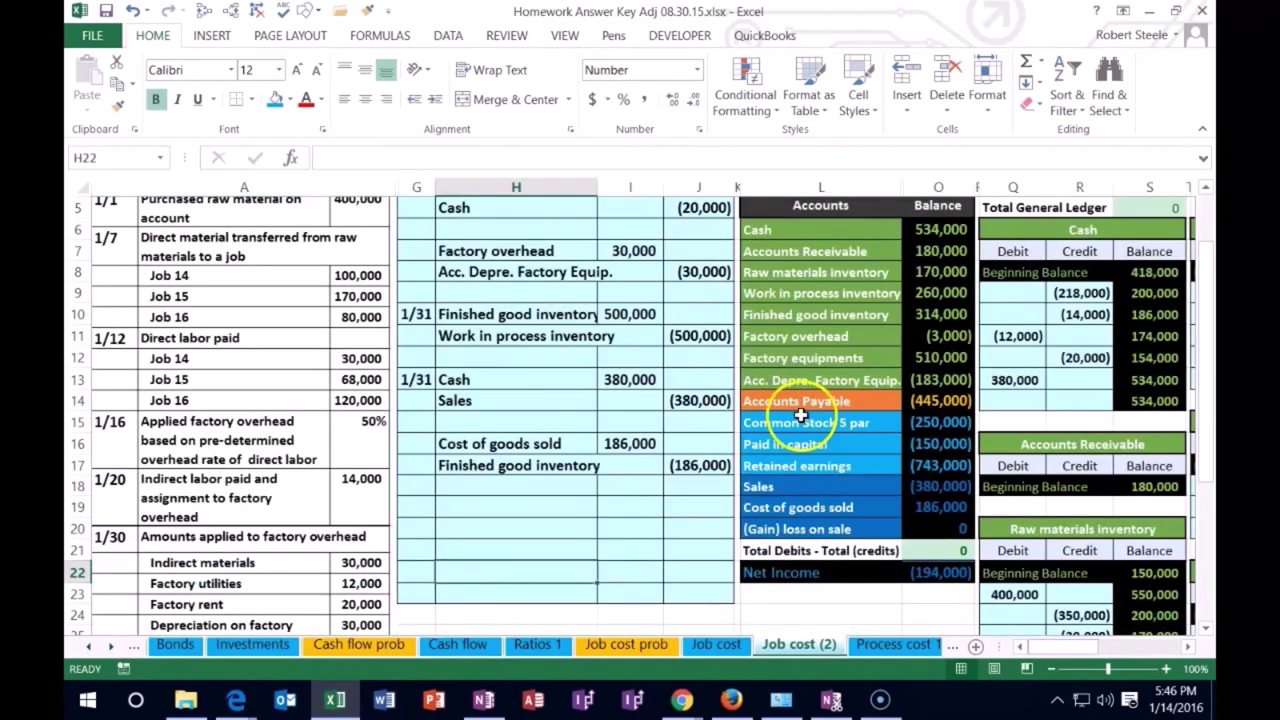
{"action": "scroll", "coordinate": [665, 430], "scroll_direction": "down", "scroll_amount": 4}
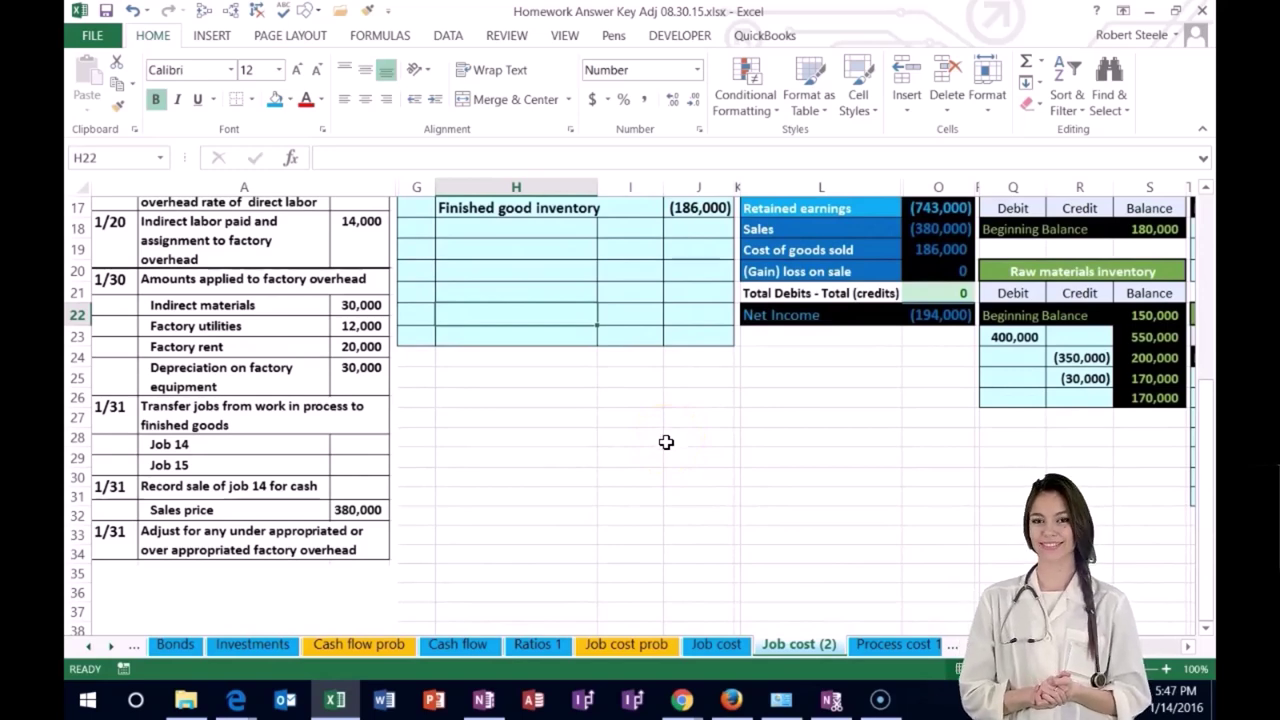
{"action": "scroll", "coordinate": [677, 480], "scroll_direction": "up", "scroll_amount": 5}
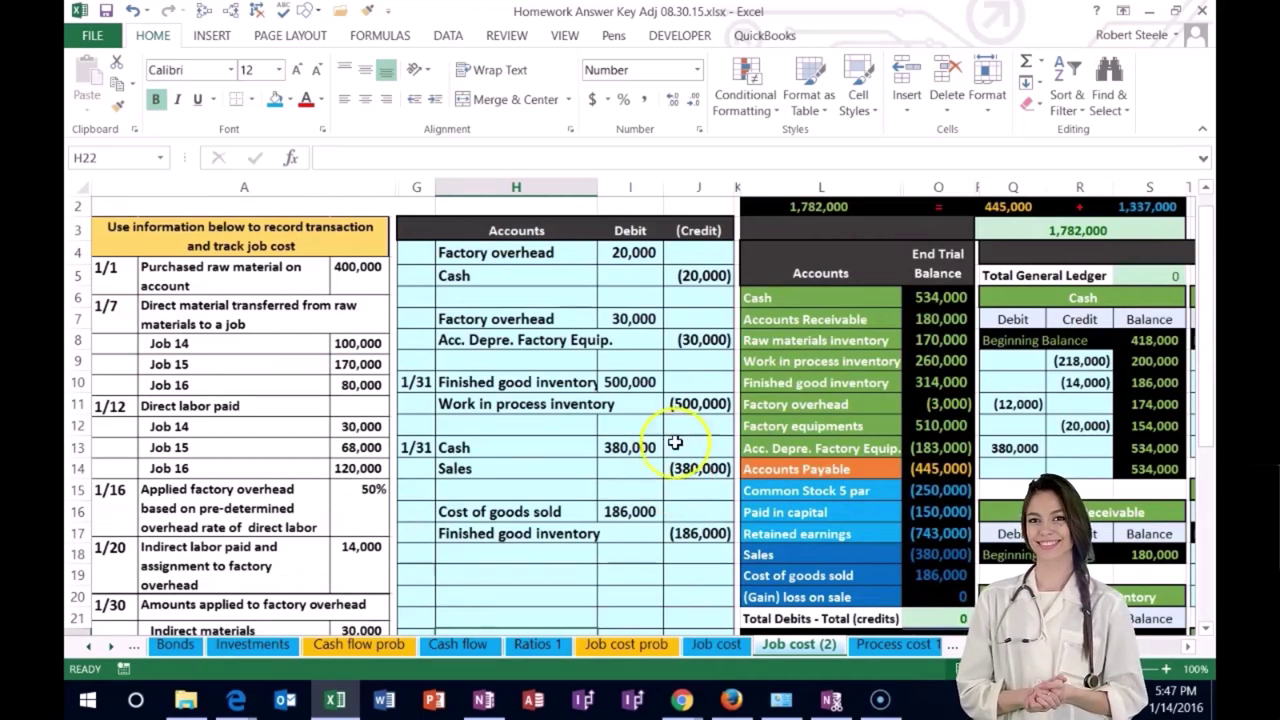
Examine the Factory overhead balance alongside the inventory accounts and Cost of goods sold in the trial balance
{"action": "left_click_drag", "start_coordinate": [750, 406], "coordinate": [917, 408]}
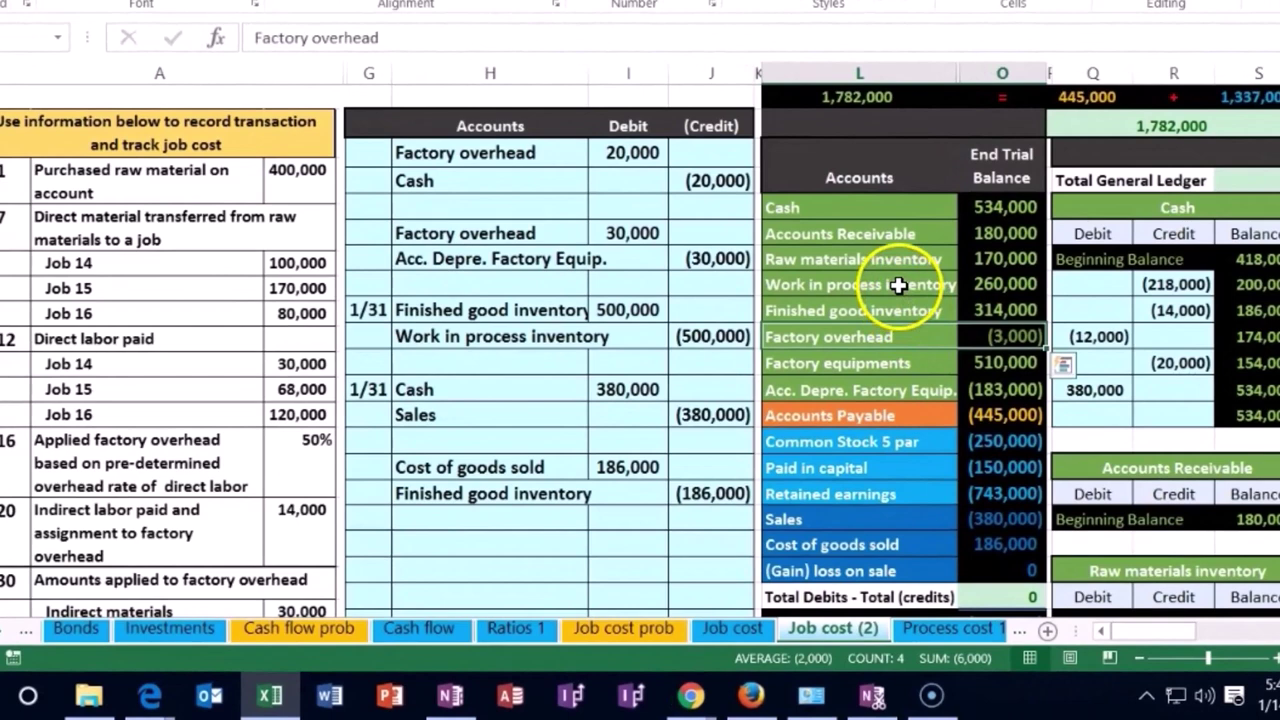
{"action": "left_click_drag", "start_coordinate": [899, 285], "coordinate": [900, 310]}
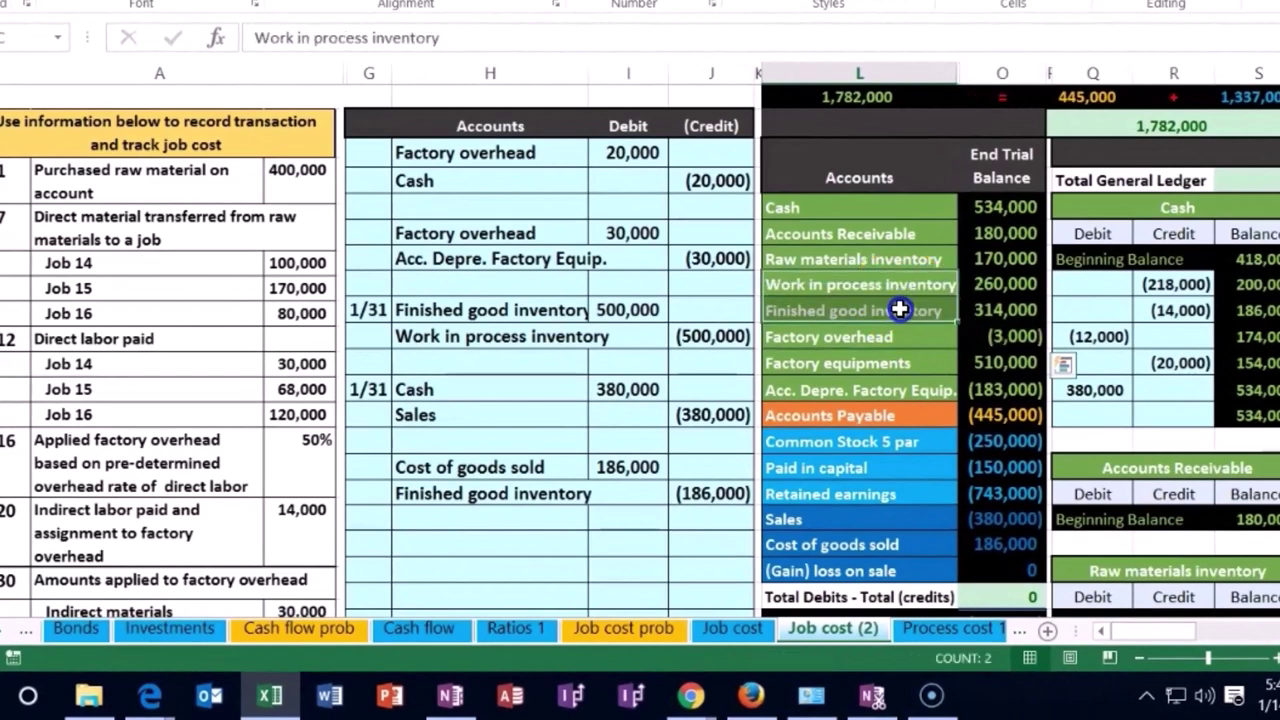
{"action": "left_click_drag", "start_coordinate": [903, 324], "coordinate": [905, 334]}
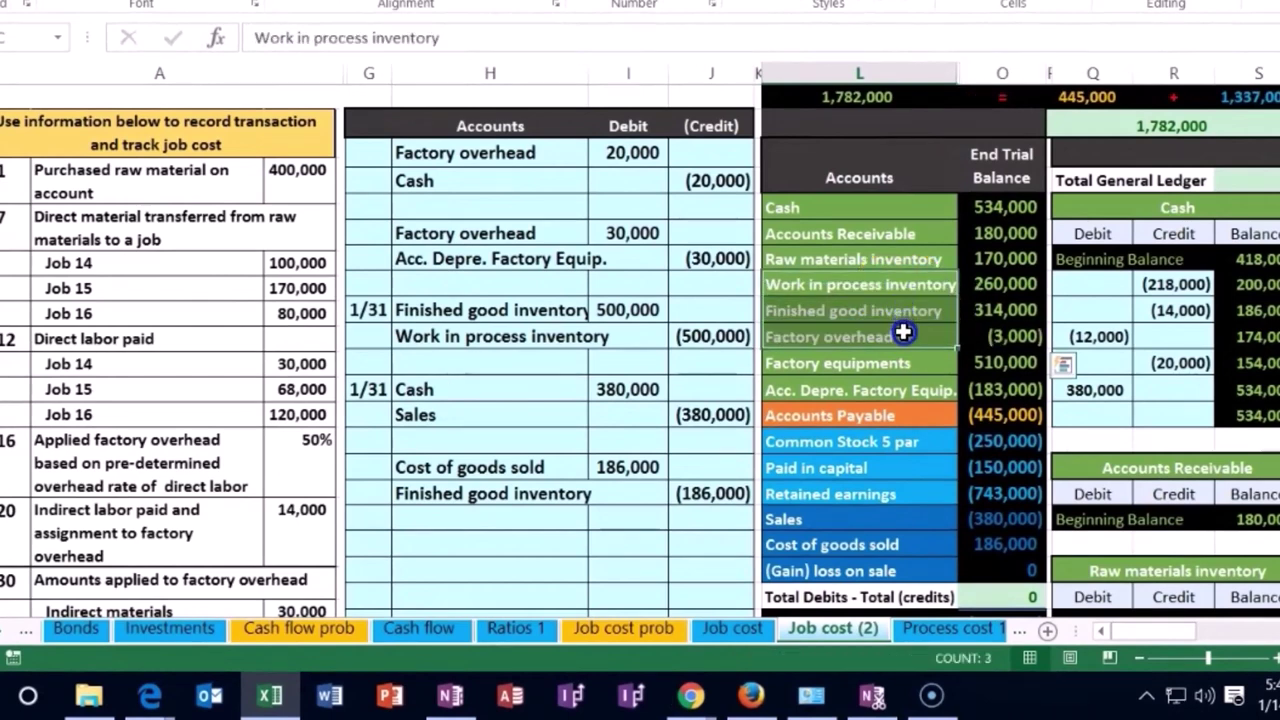
{"action": "left_click_drag", "start_coordinate": [896, 257], "coordinate": [873, 353]}
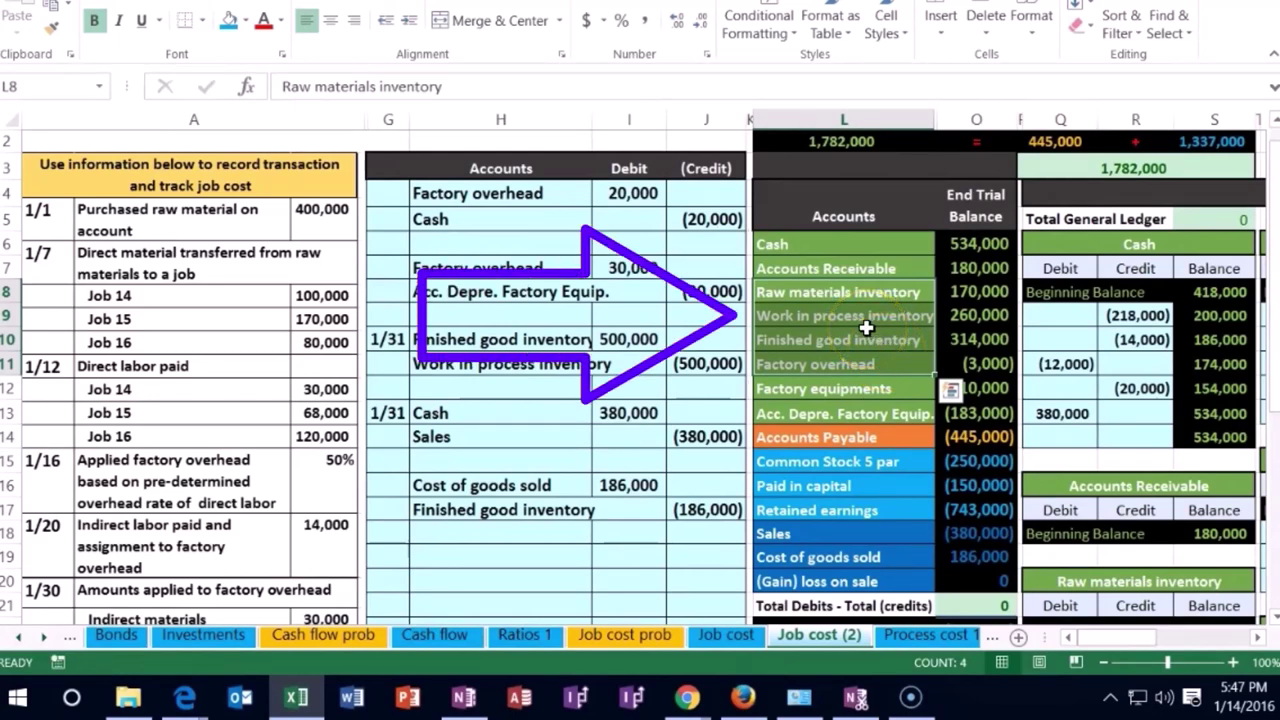
{"action": "left_click", "coordinate": [940, 370]}
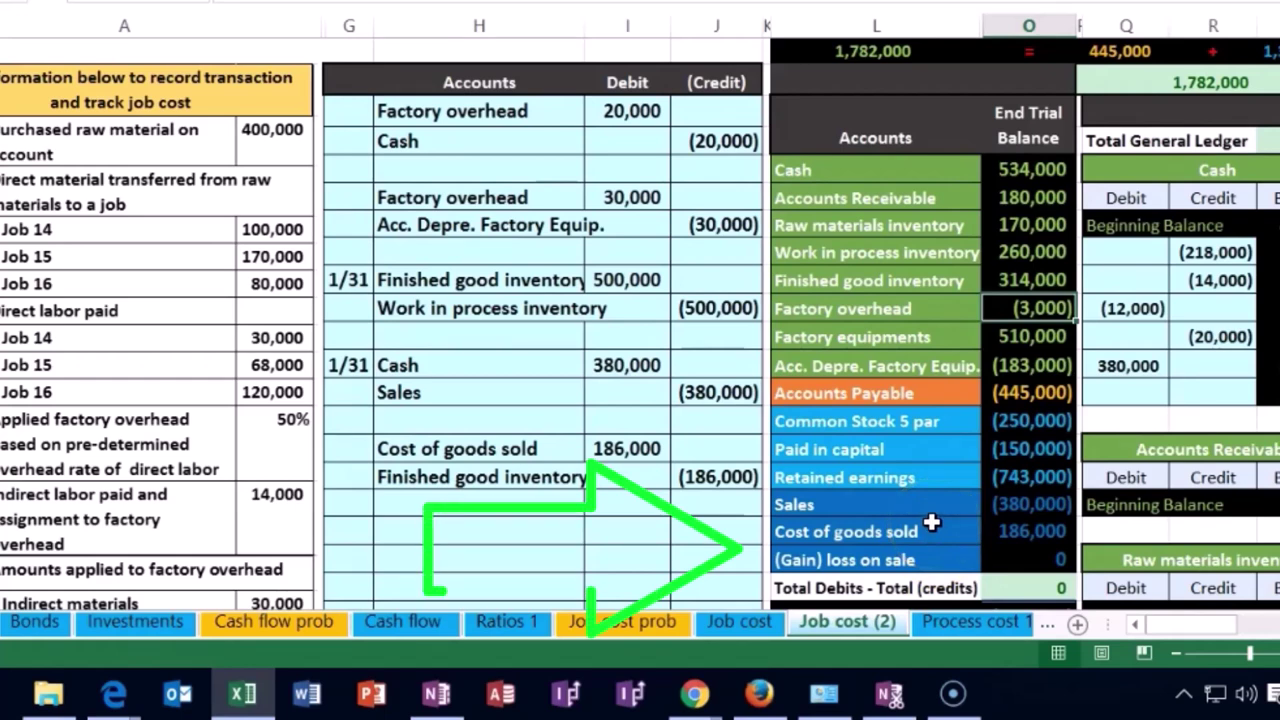
{"action": "left_click", "coordinate": [913, 519]}
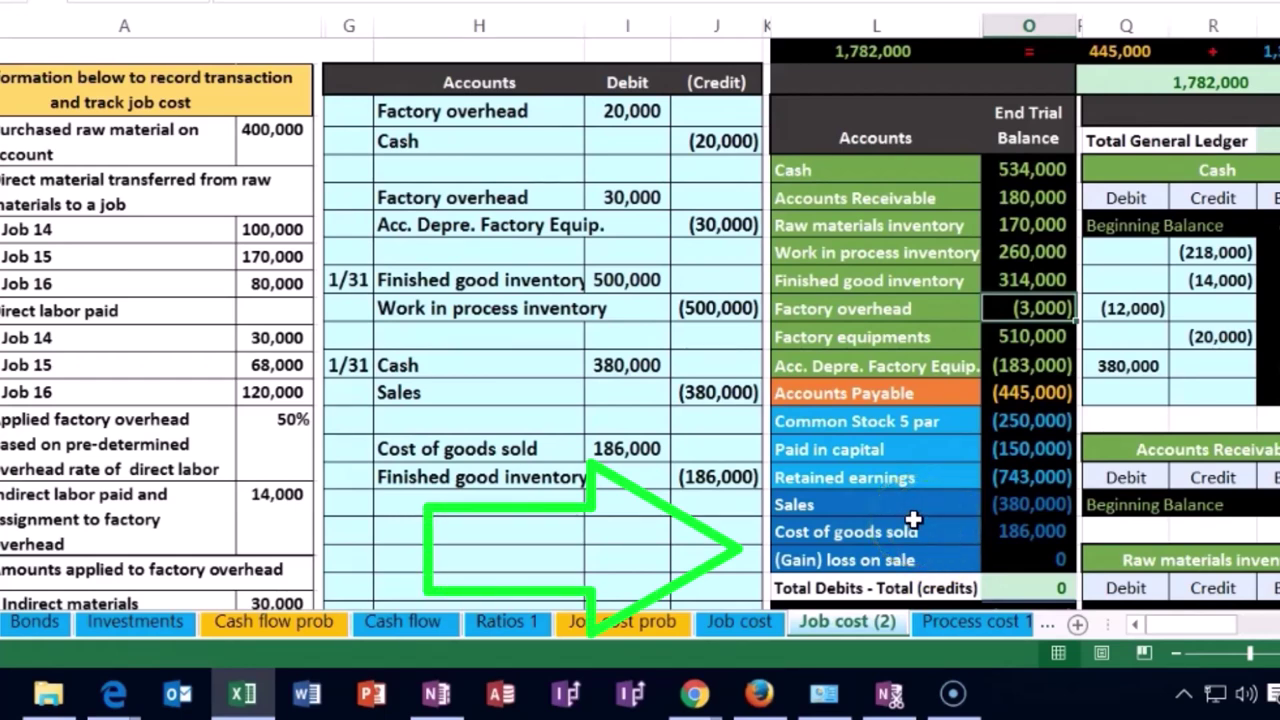
{"action": "left_click", "coordinate": [944, 514]}
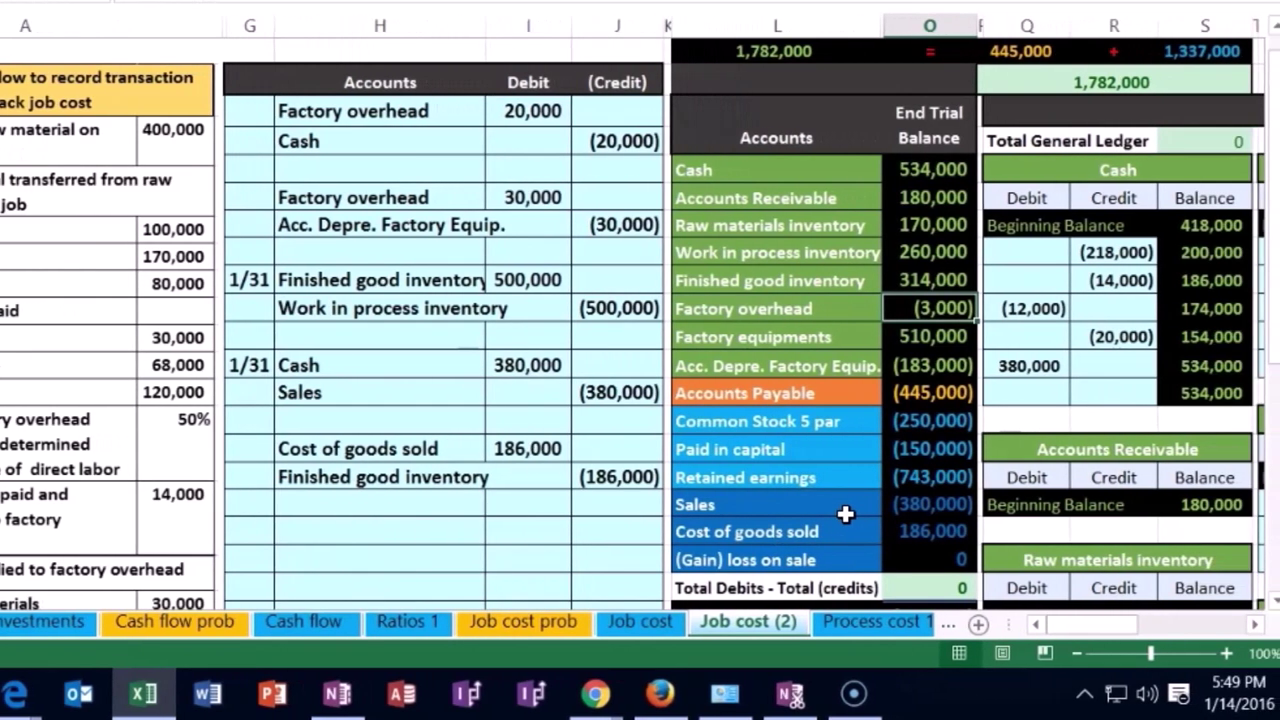
Enter the date 1/31 in journal cell G19 for the factory overhead adjustment
{"action": "left_click", "coordinate": [263, 527]}
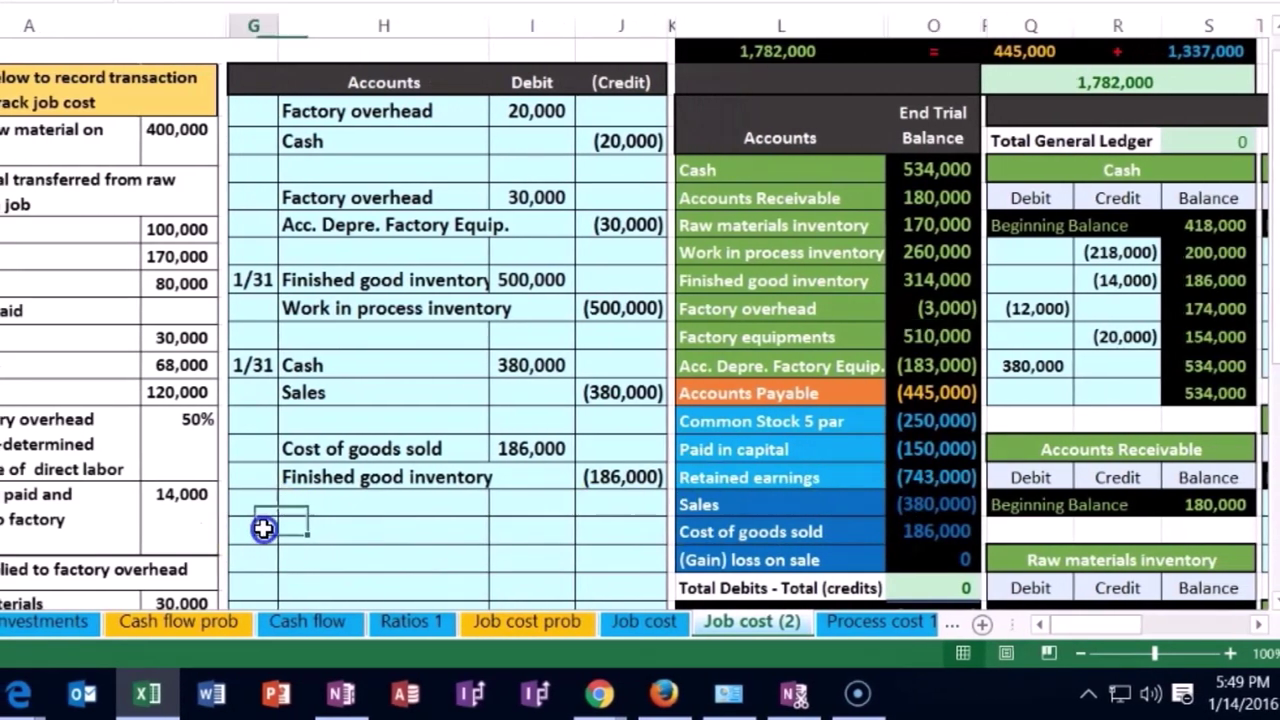
{"action": "left_click", "coordinate": [188, 490]}
{"action": "type", "text": "1/31"}
{"action": "key", "text": "Return"}
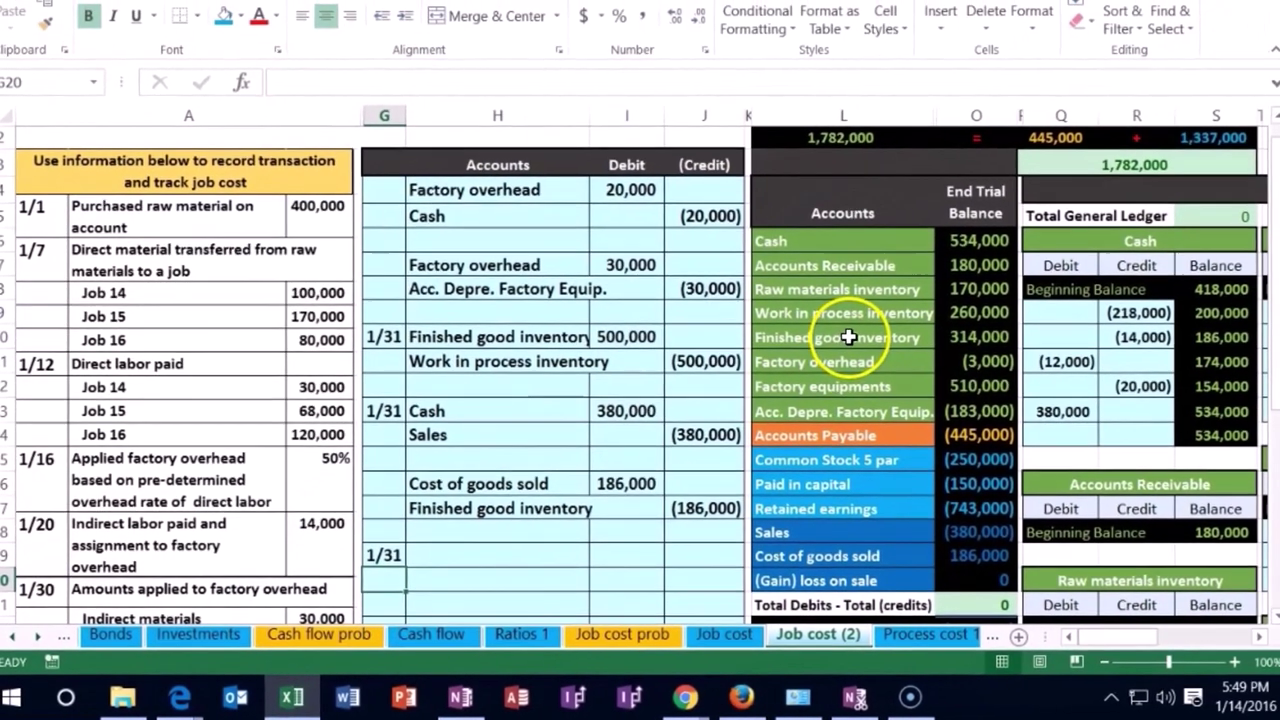
Copy the Factory overhead account name from the trial balance and paste it as values into journal cell H19
{"action": "left_click_drag", "start_coordinate": [940, 326], "coordinate": [1060, 326]}
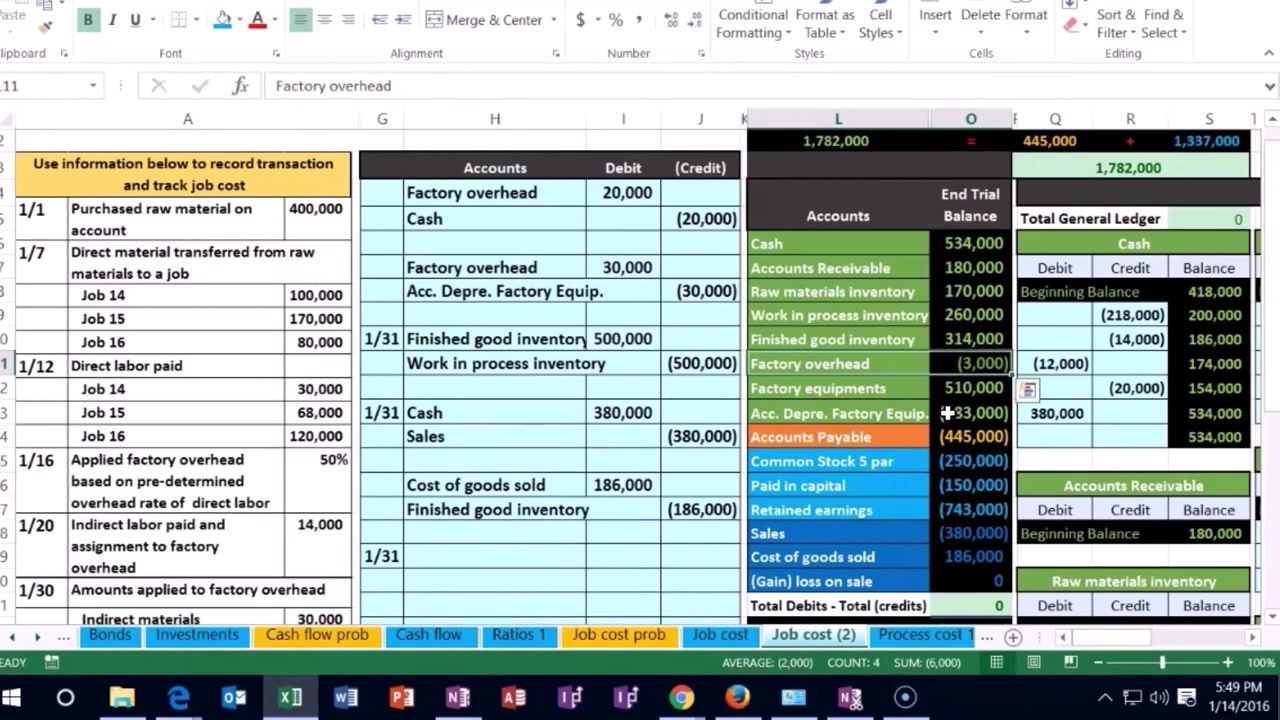
{"action": "left_click", "coordinate": [882, 361]}
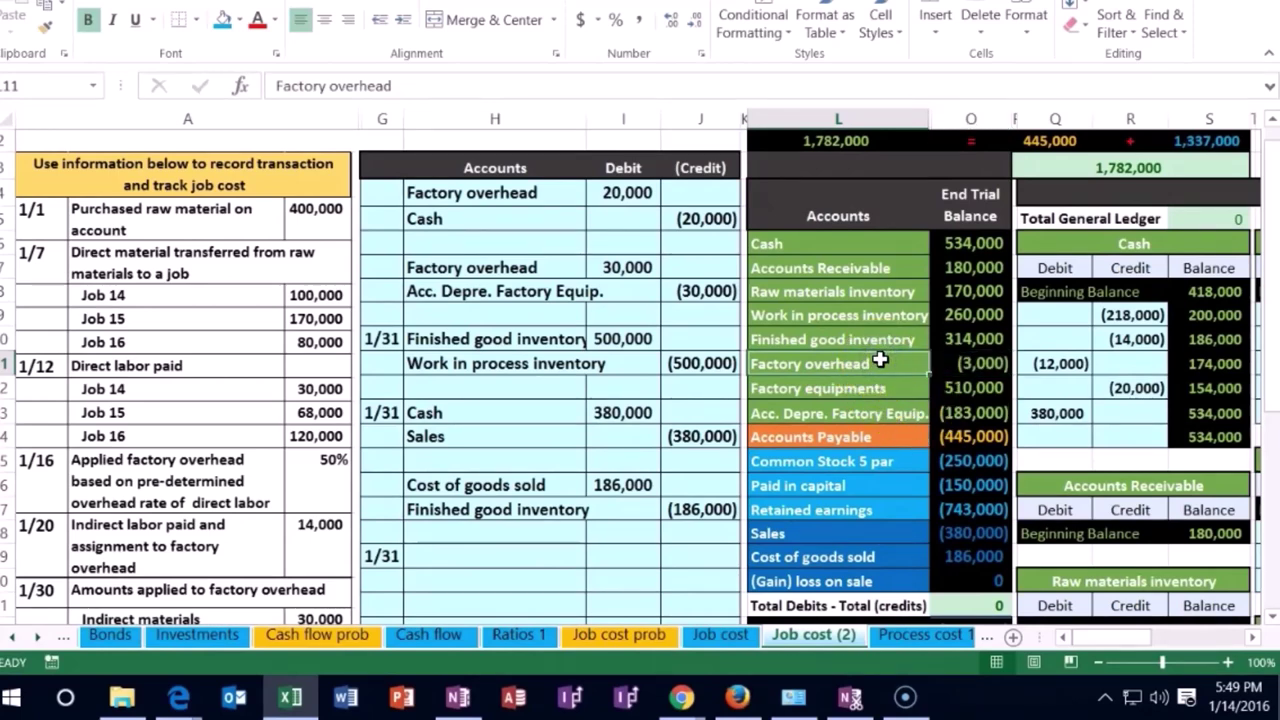
{"action": "right_click", "coordinate": [879, 360]}
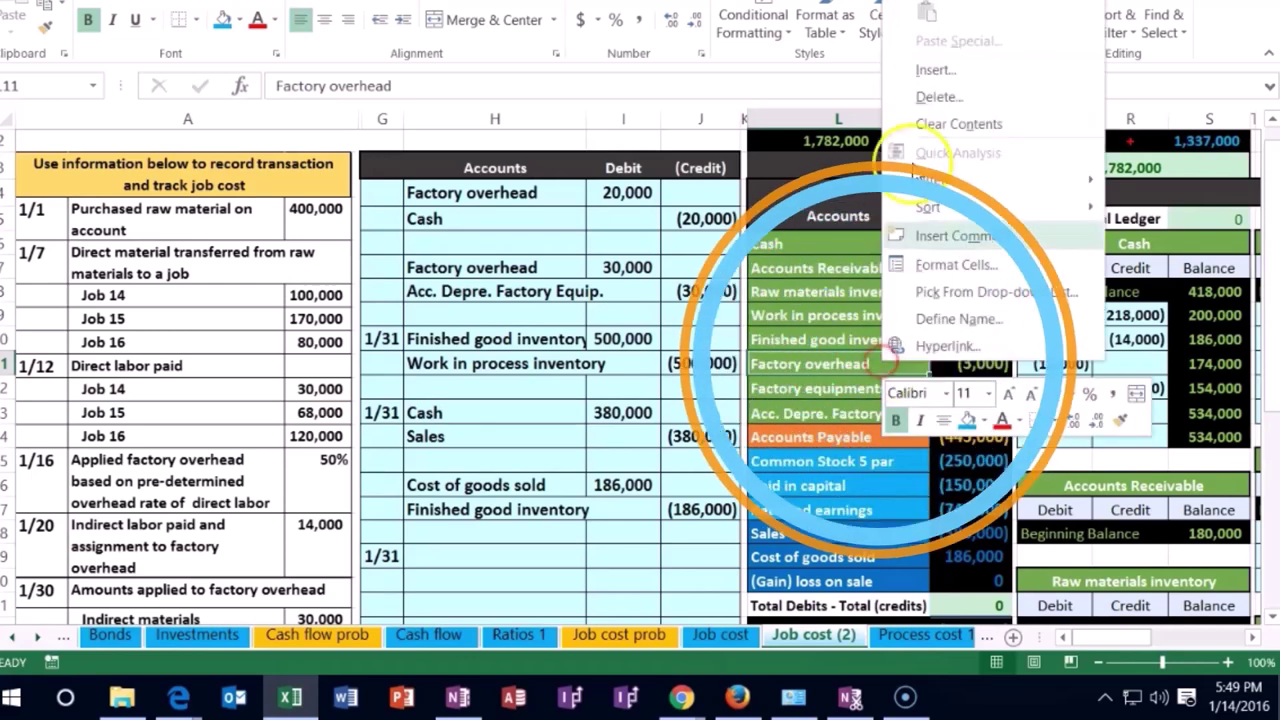
{"action": "left_click", "coordinate": [945, 8]}
{"action": "left_click", "coordinate": [465, 557]}
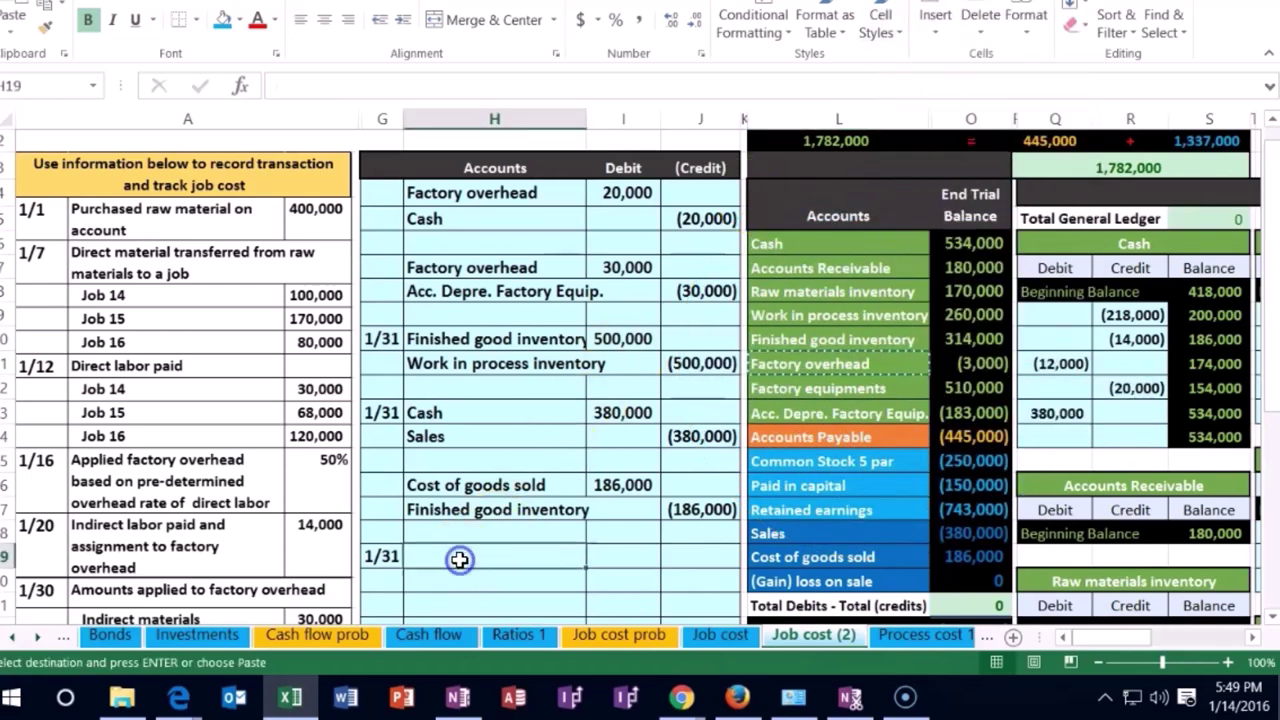
{"action": "right_click", "coordinate": [463, 557]}
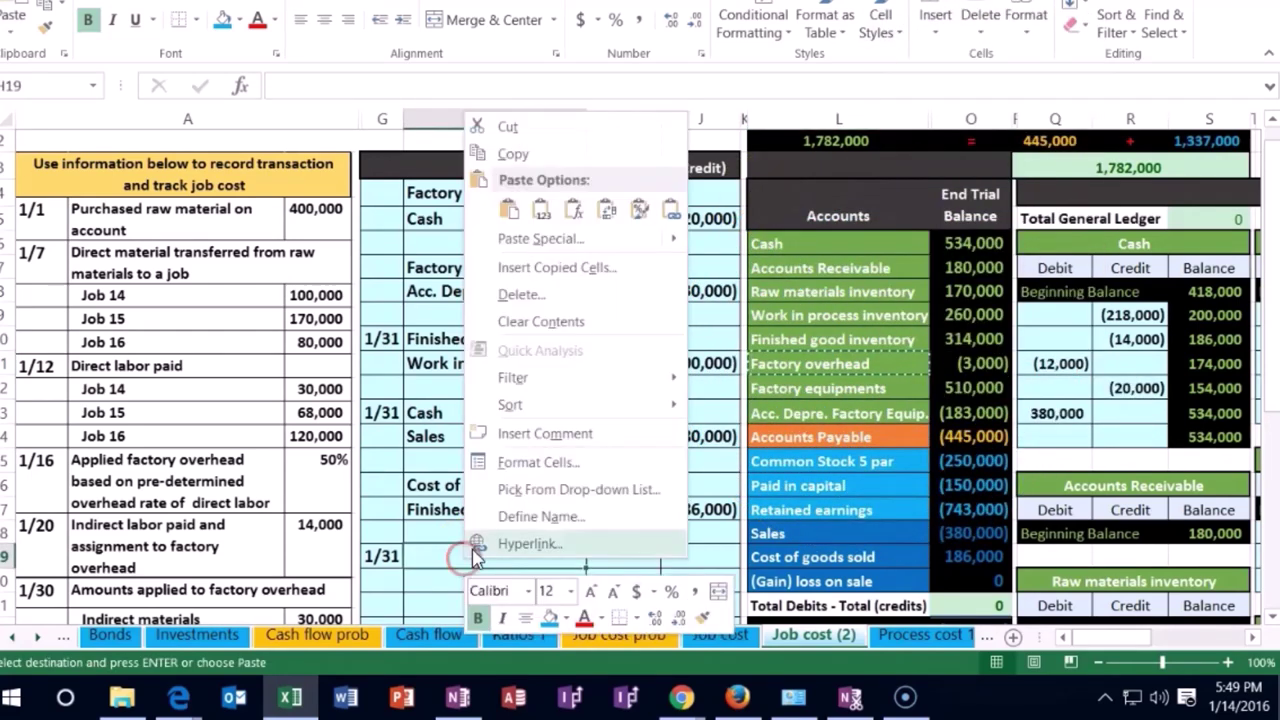
{"action": "left_click", "coordinate": [548, 213]}
Enter a 3,000 debit for Factory overhead in I19 and the offsetting credit in J20 with =-I19
{"action": "left_click", "coordinate": [605, 556]}
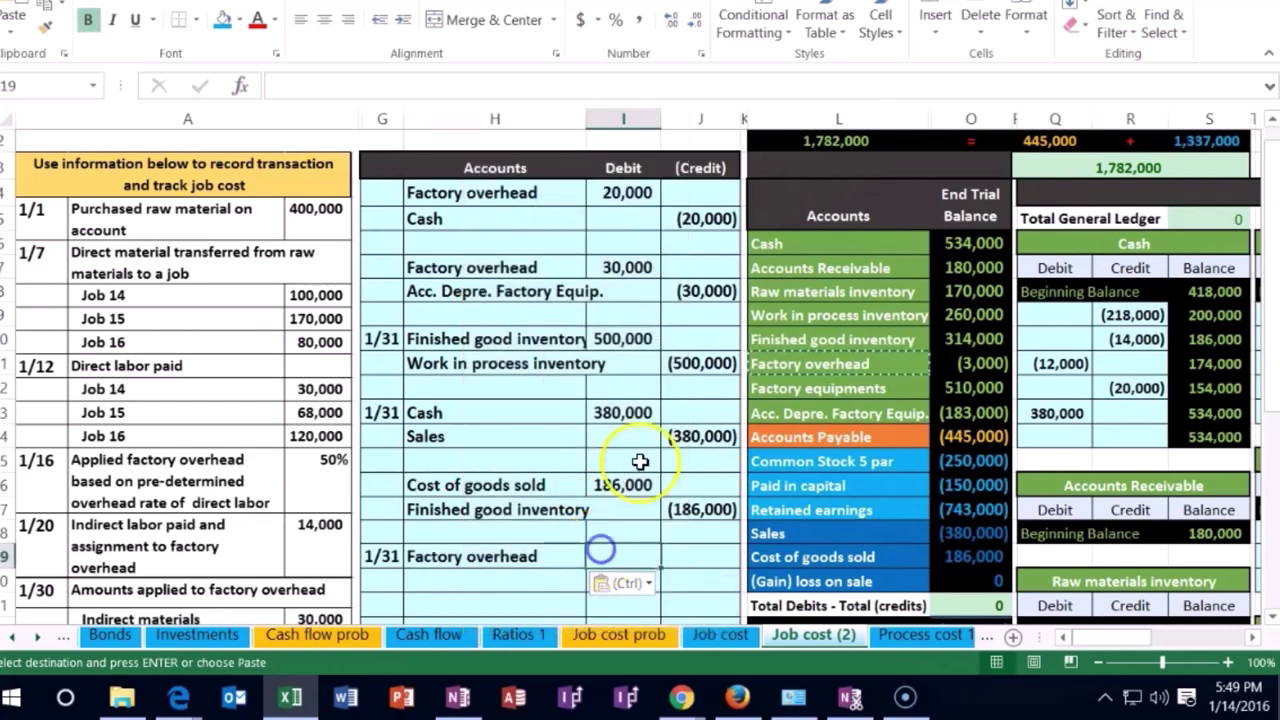
{"action": "type", "text": "3,000"}
{"action": "key", "text": "Return"}
{"action": "key", "text": "Right"}
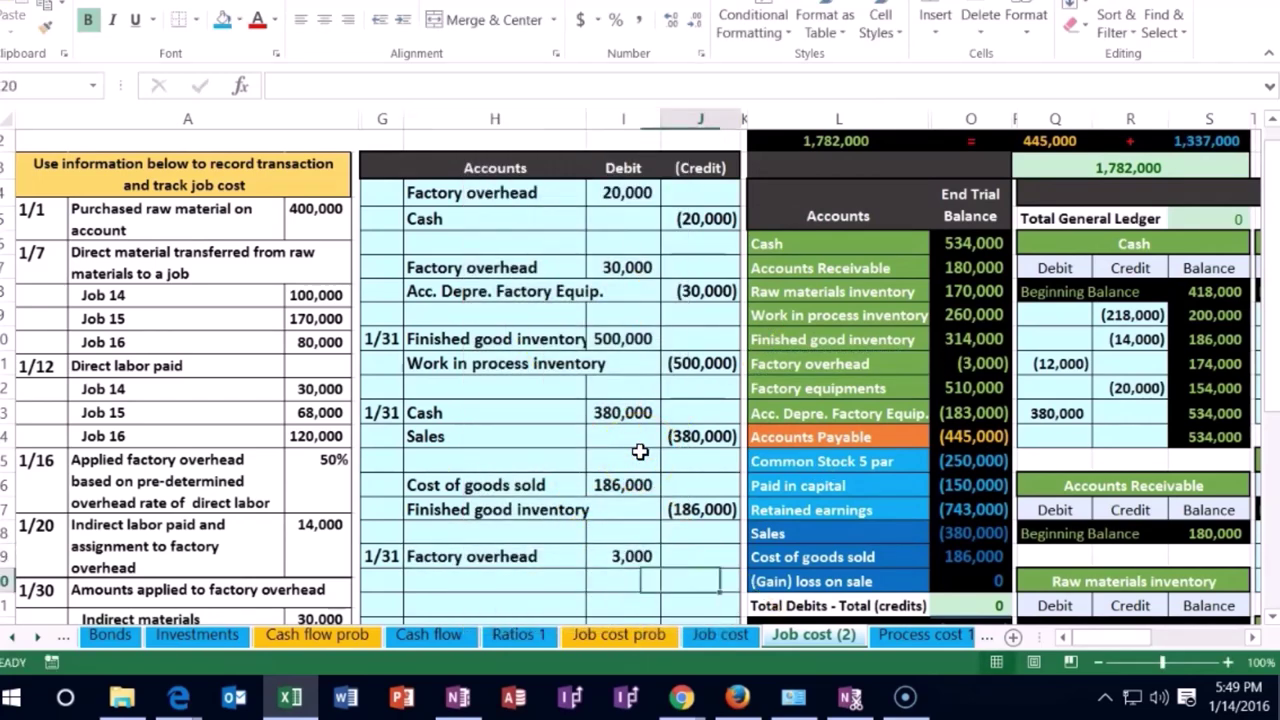
{"action": "type", "text": "=-I19"}
{"action": "key", "text": "Return"}
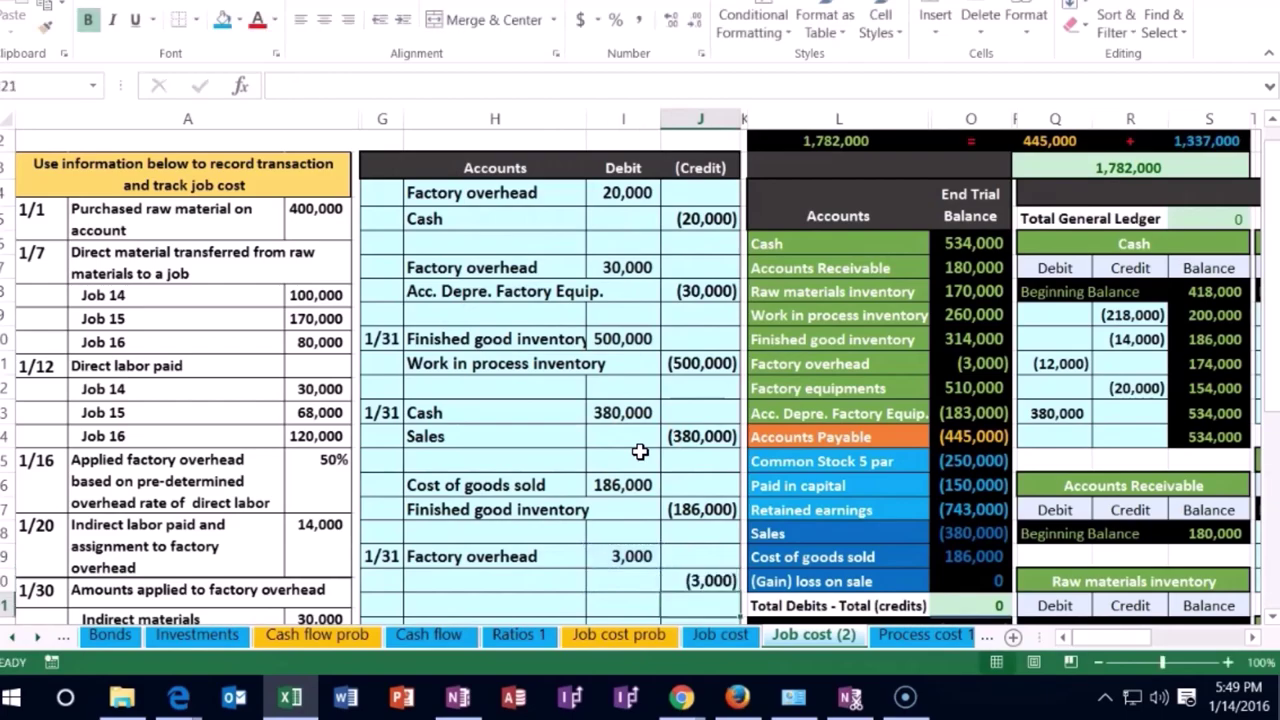
Copy the Cost of goods sold account name from the trial balance and paste it as values into journal cell H20
{"action": "left_click", "coordinate": [870, 557]}
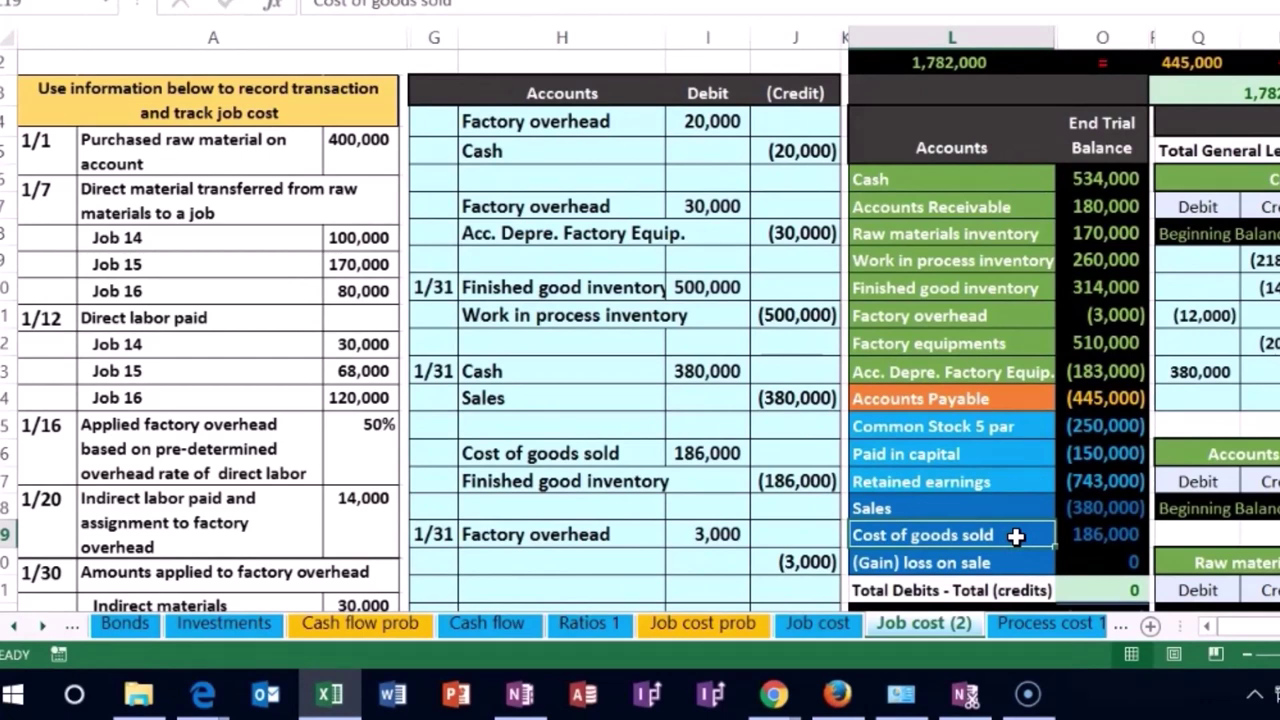
{"action": "left_click_drag", "start_coordinate": [1015, 537], "coordinate": [1062, 532]}
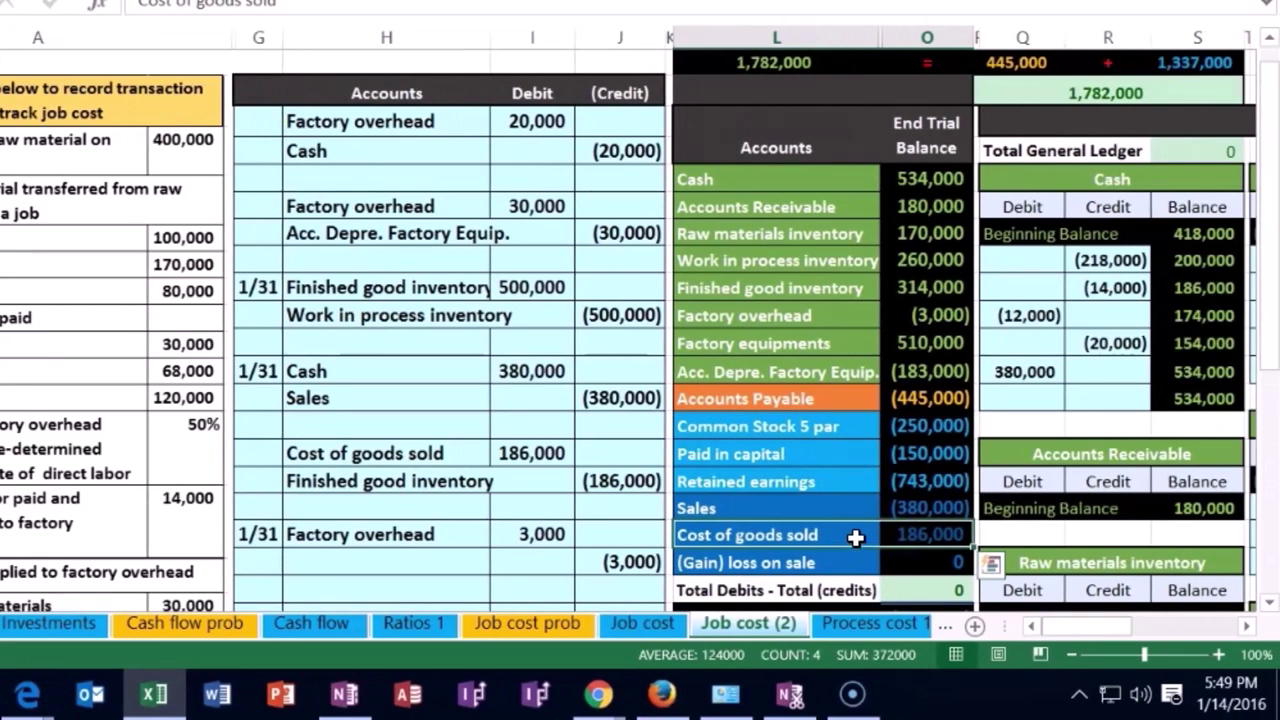
{"action": "left_click", "coordinate": [855, 538]}
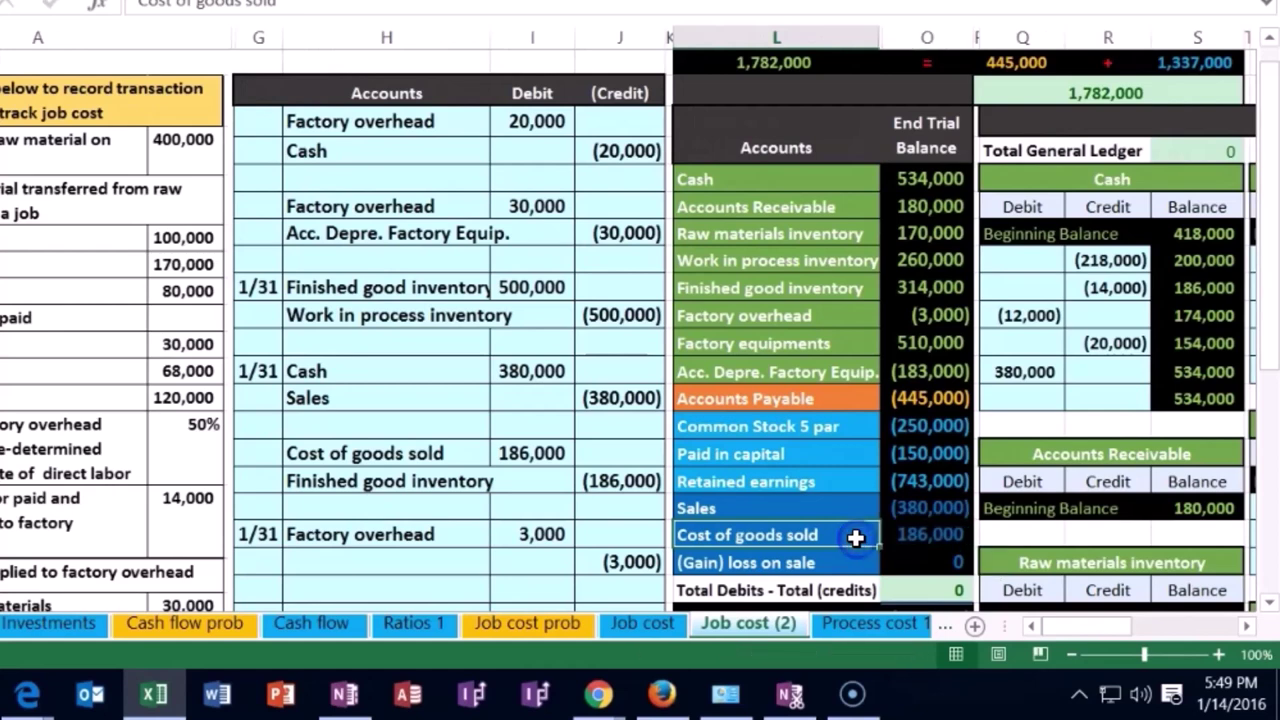
{"action": "right_click", "coordinate": [855, 538]}
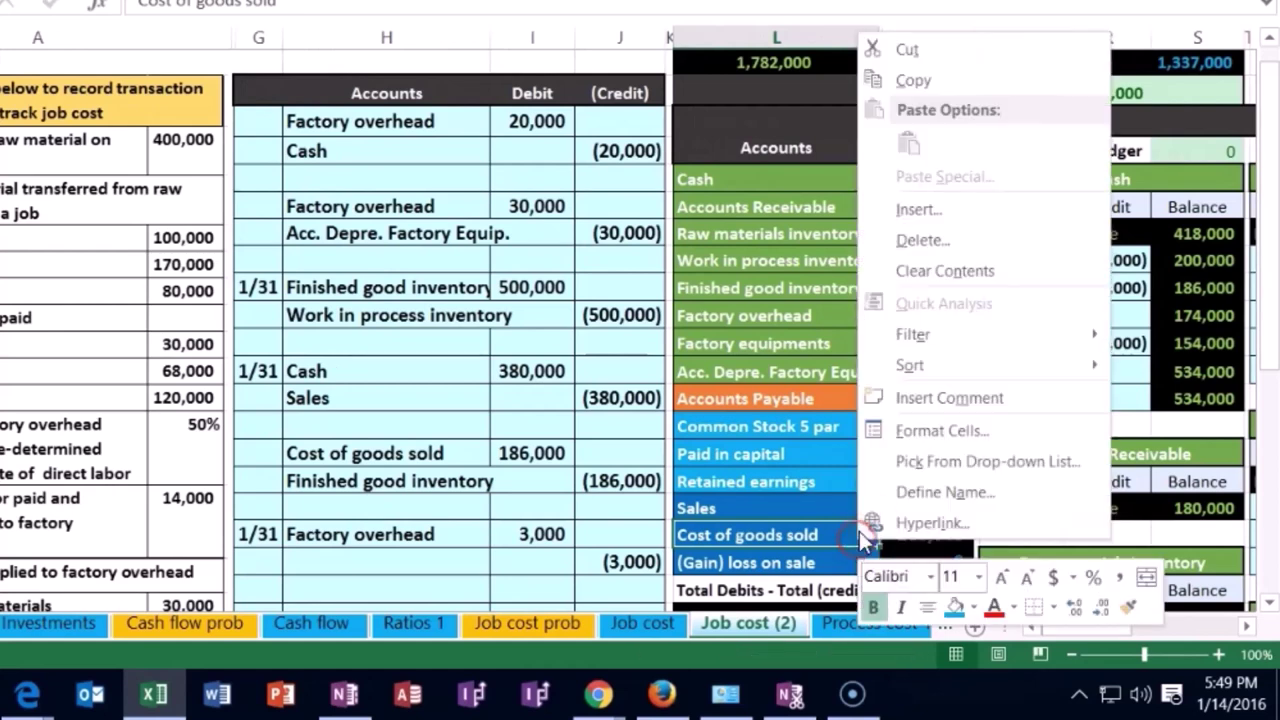
{"action": "left_click", "coordinate": [907, 80]}
{"action": "left_click", "coordinate": [372, 551]}
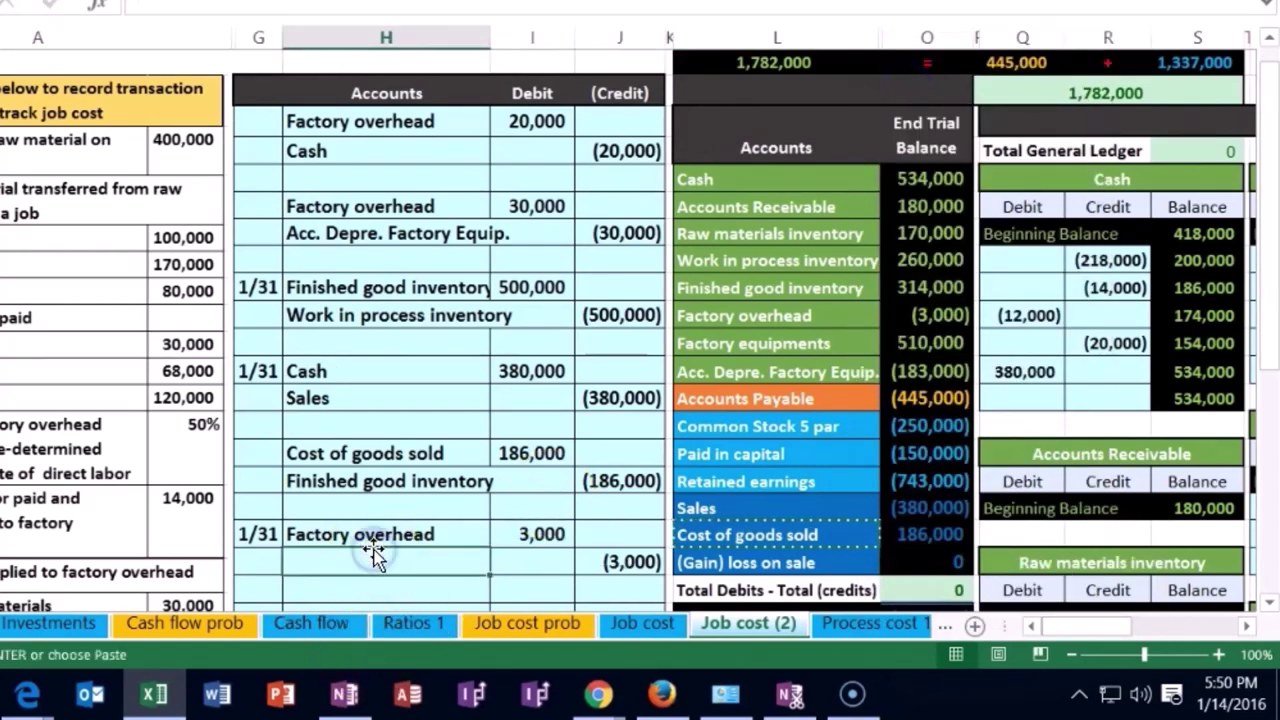
{"action": "right_click", "coordinate": [398, 558]}
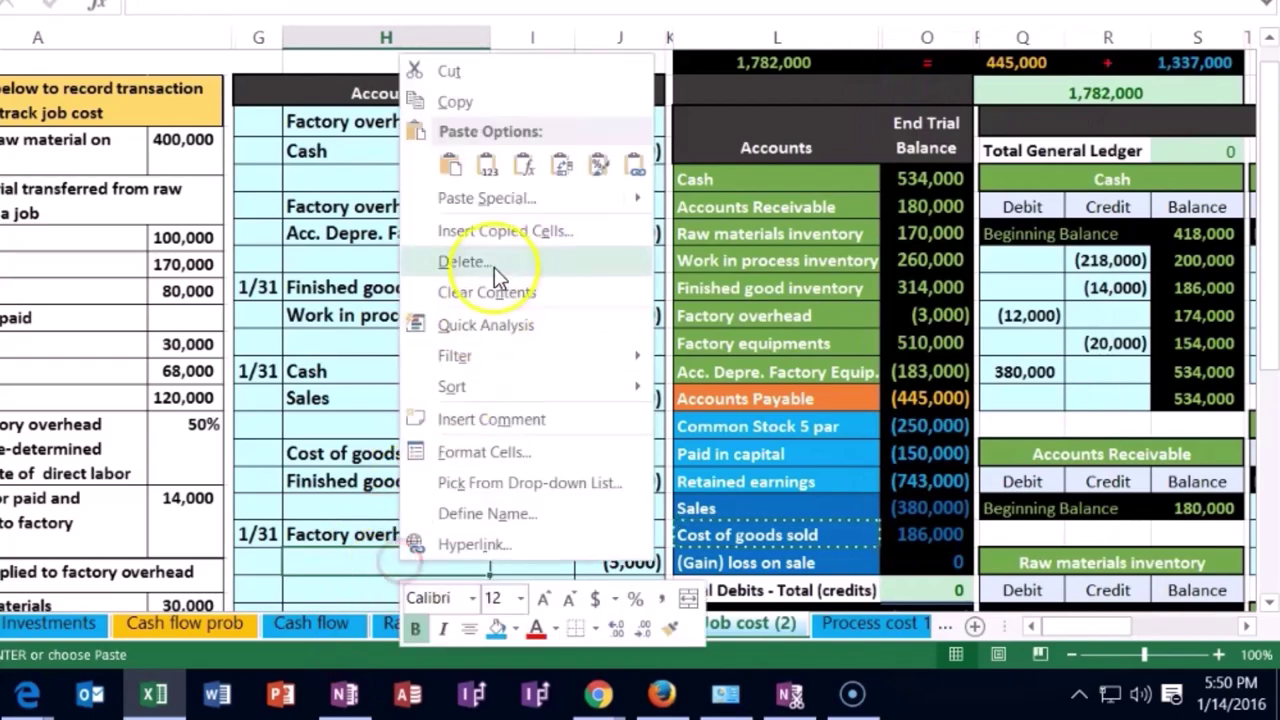
{"action": "left_click", "coordinate": [488, 168]}
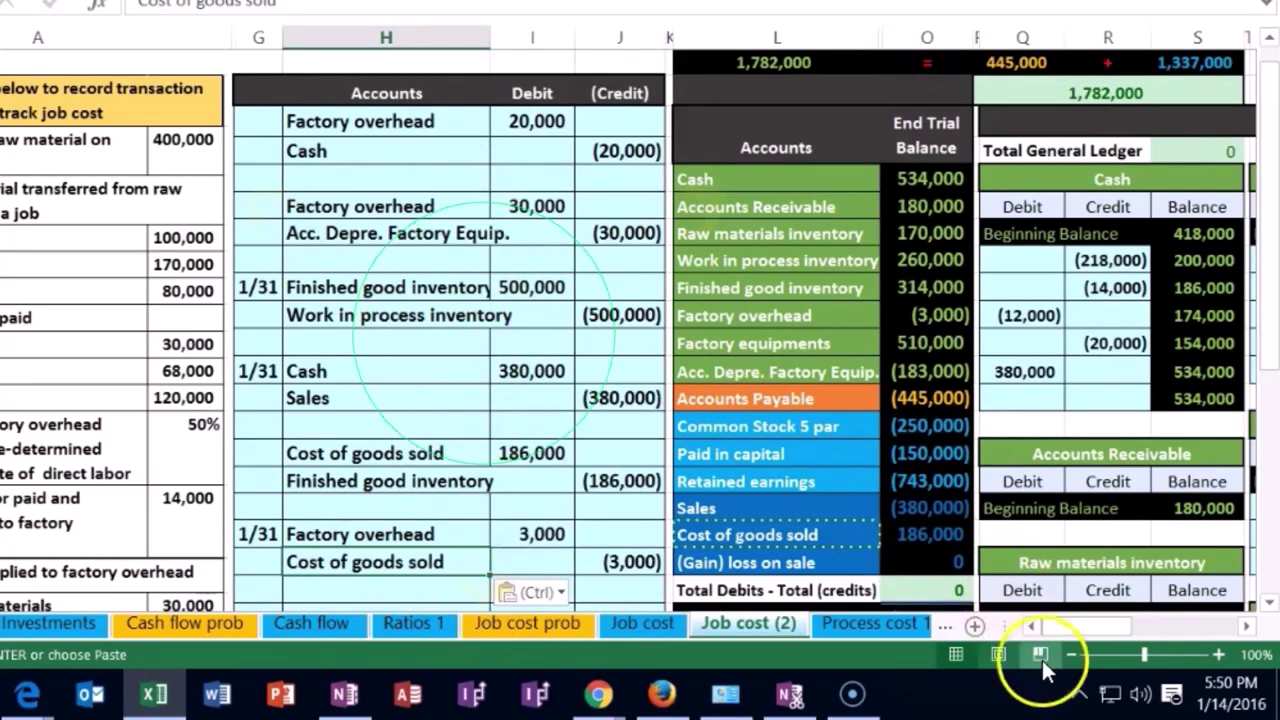
Post the journal's Factory overhead amount to cell V31 of the Factory overhead ledger account with =I19
{"action": "double_click", "coordinate": [1071, 655]}
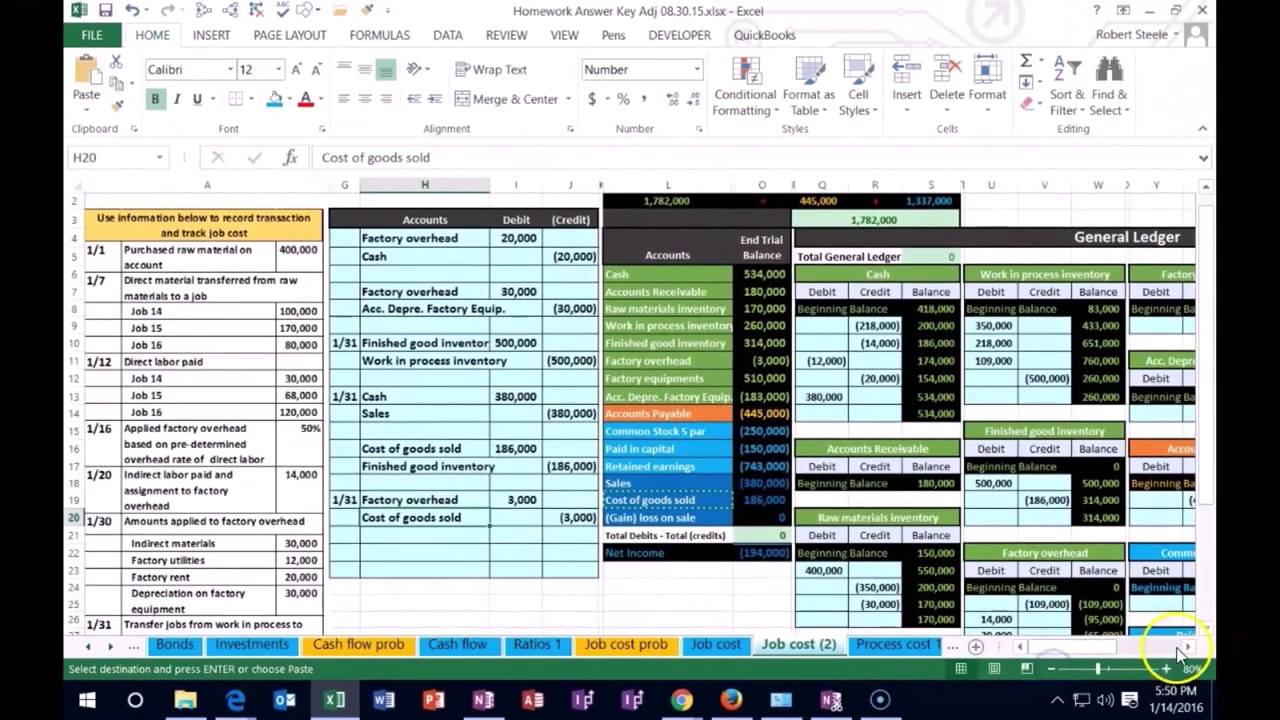
{"action": "left_click", "coordinate": [1187, 646]}
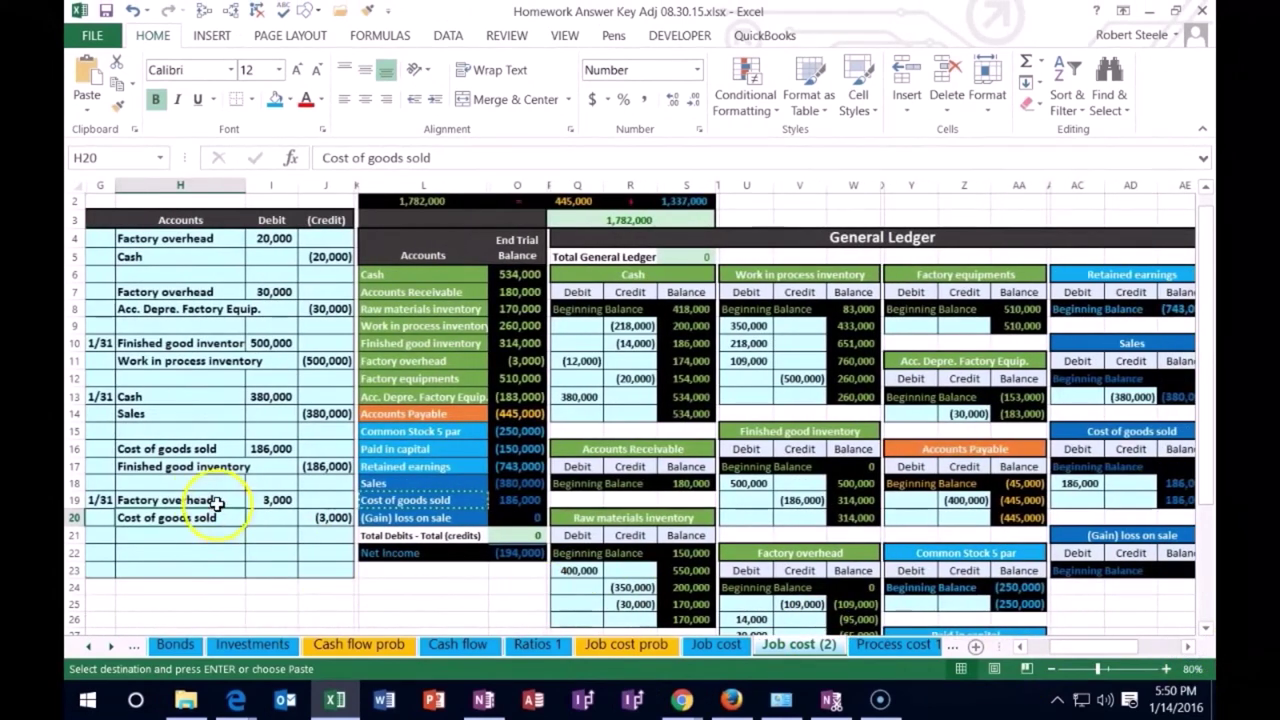
{"action": "left_click_drag", "start_coordinate": [214, 500], "coordinate": [262, 495]}
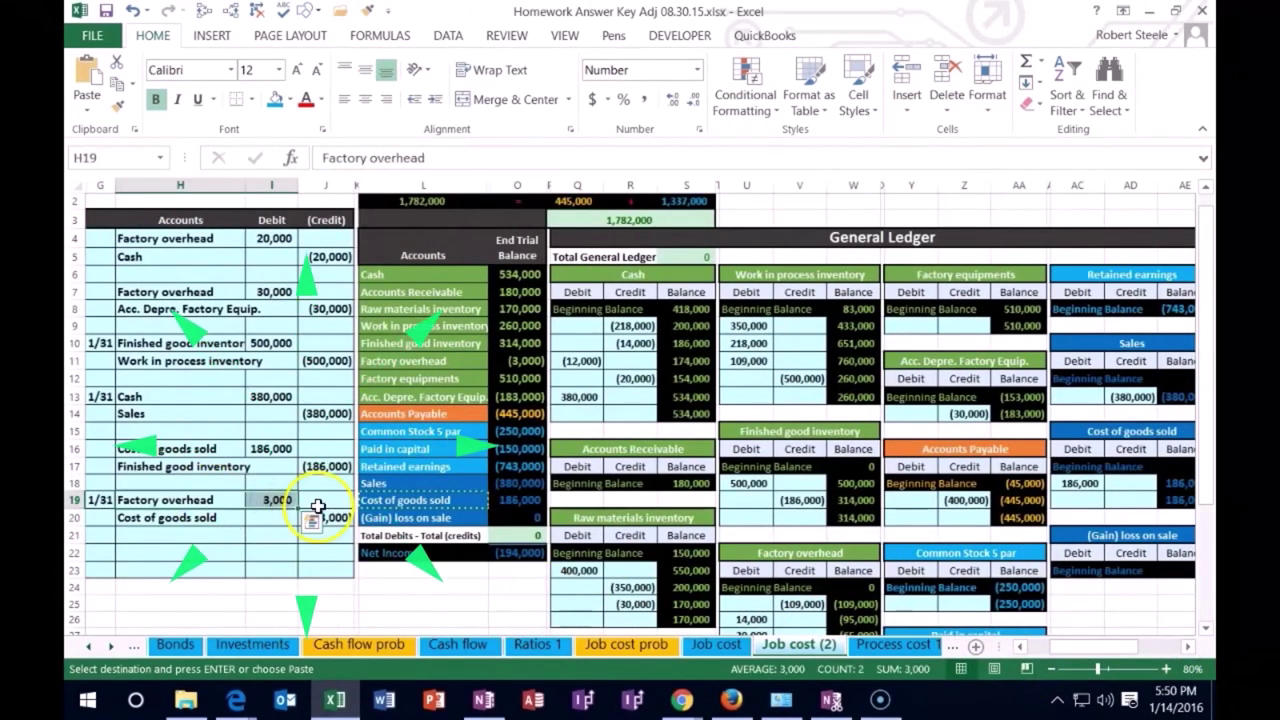
{"action": "left_click", "coordinate": [748, 553]}
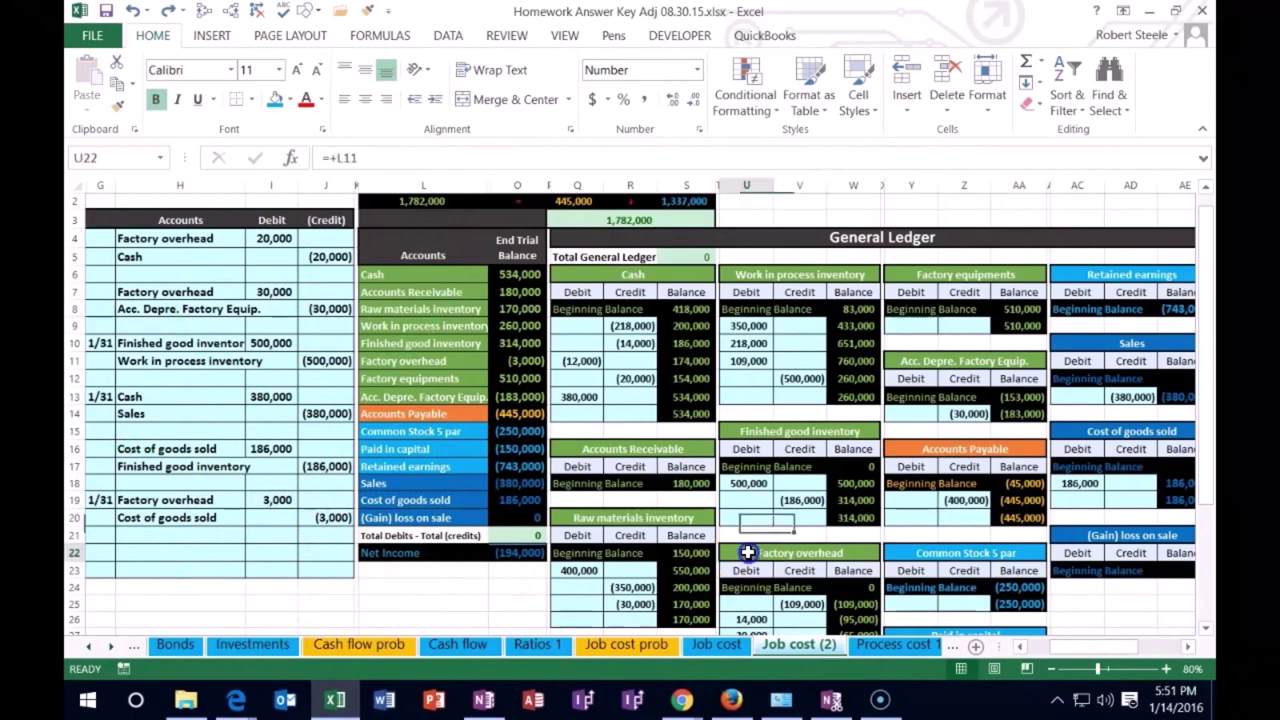
{"action": "scroll", "coordinate": [765, 553], "scroll_direction": "down", "scroll_amount": 2}
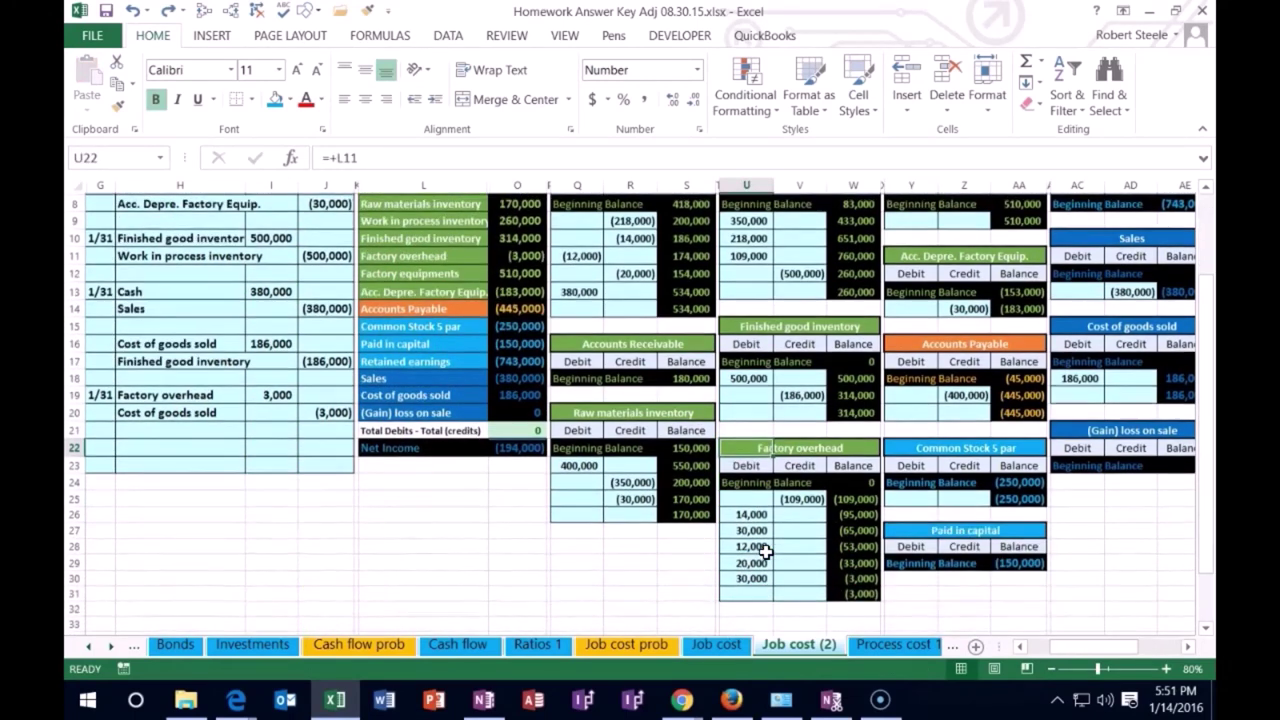
{"action": "left_click", "coordinate": [797, 591]}
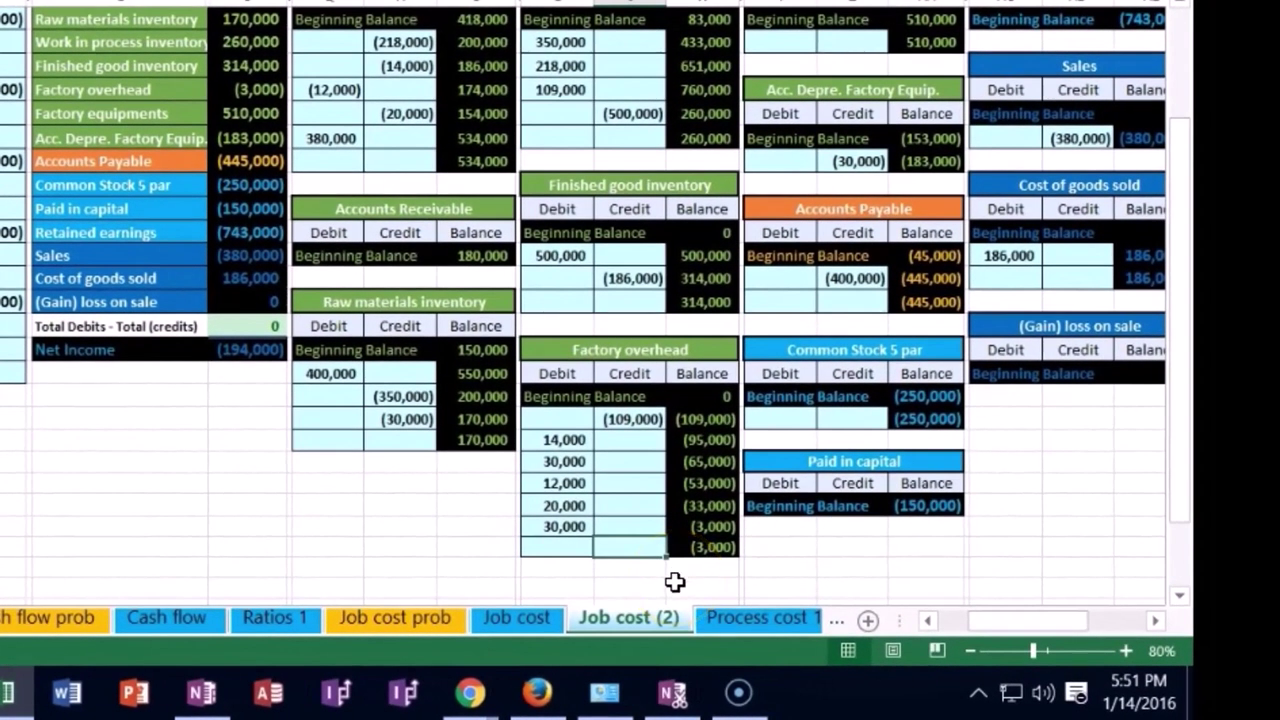
{"action": "type", "text": "="}
{"action": "left_click", "coordinate": [645, 577]}
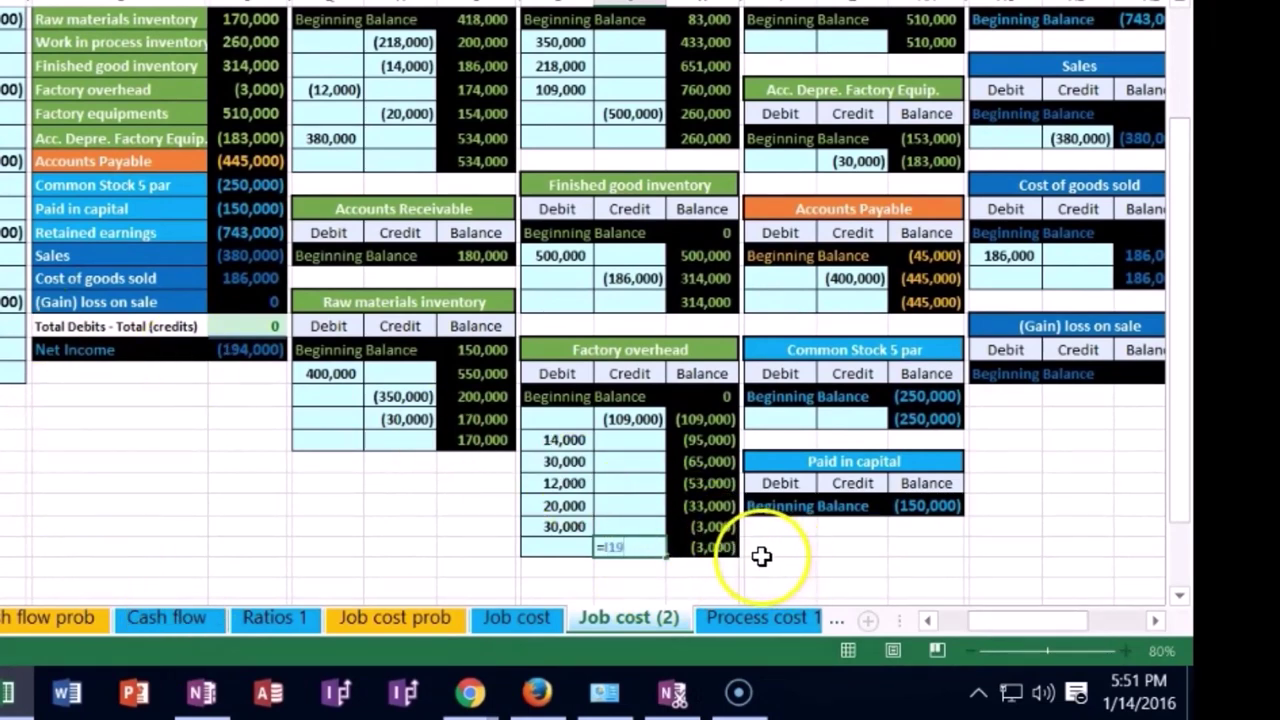
{"action": "key", "text": "Return"}
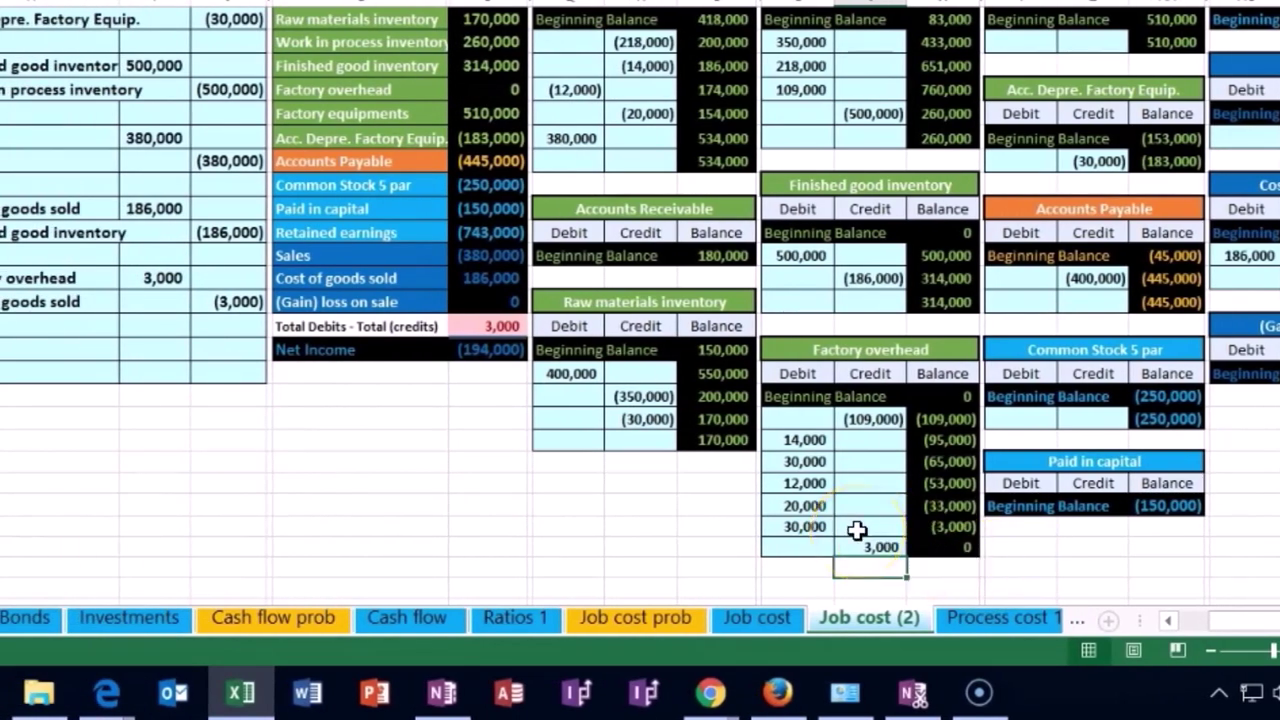
Post the journal's Cost of goods sold credit to cell AD19 of its ledger account with =J20, and check Net Income
{"action": "scroll", "coordinate": [857, 530], "scroll_direction": "up", "scroll_amount": 2}
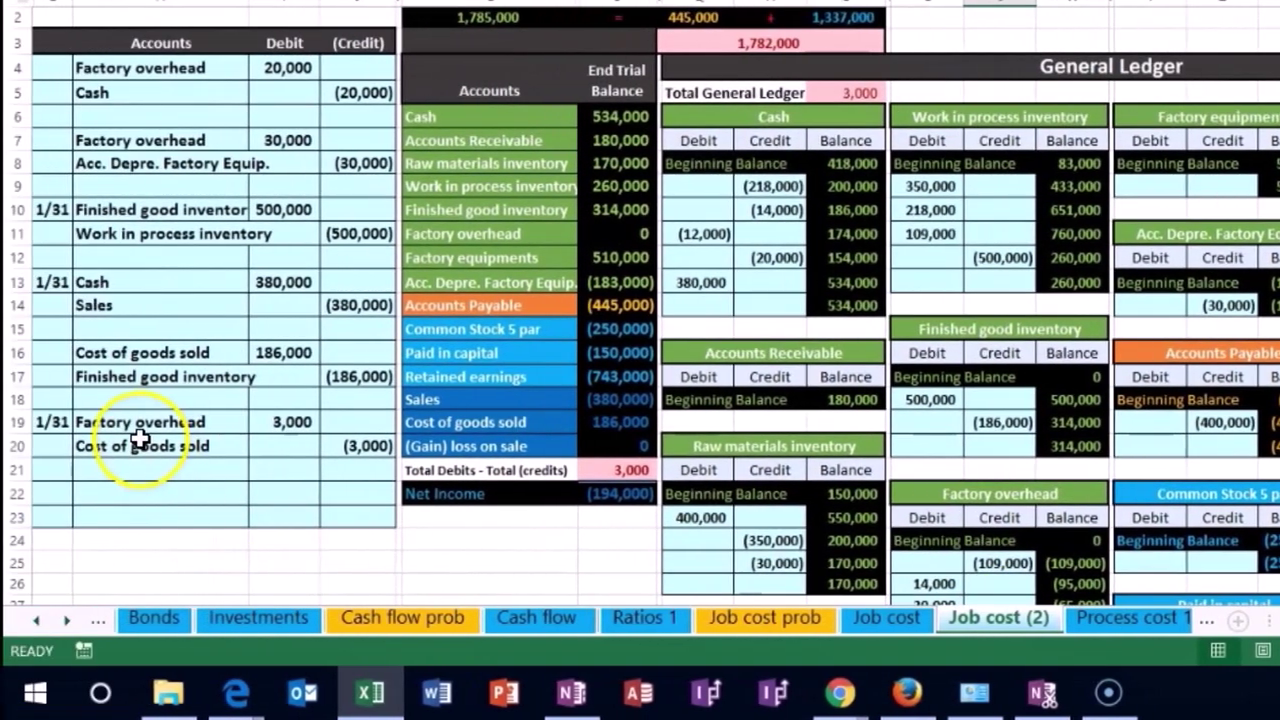
{"action": "left_click", "coordinate": [155, 446]}
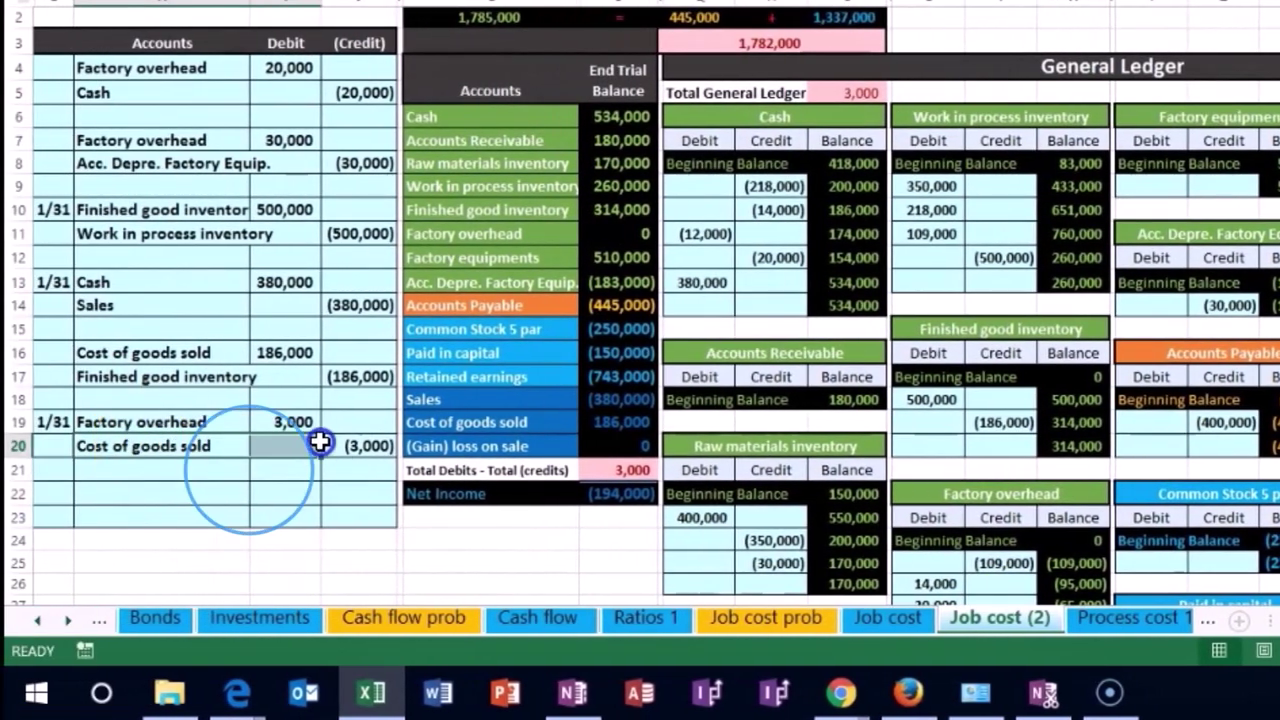
{"action": "left_click_drag", "start_coordinate": [320, 443], "coordinate": [328, 446]}
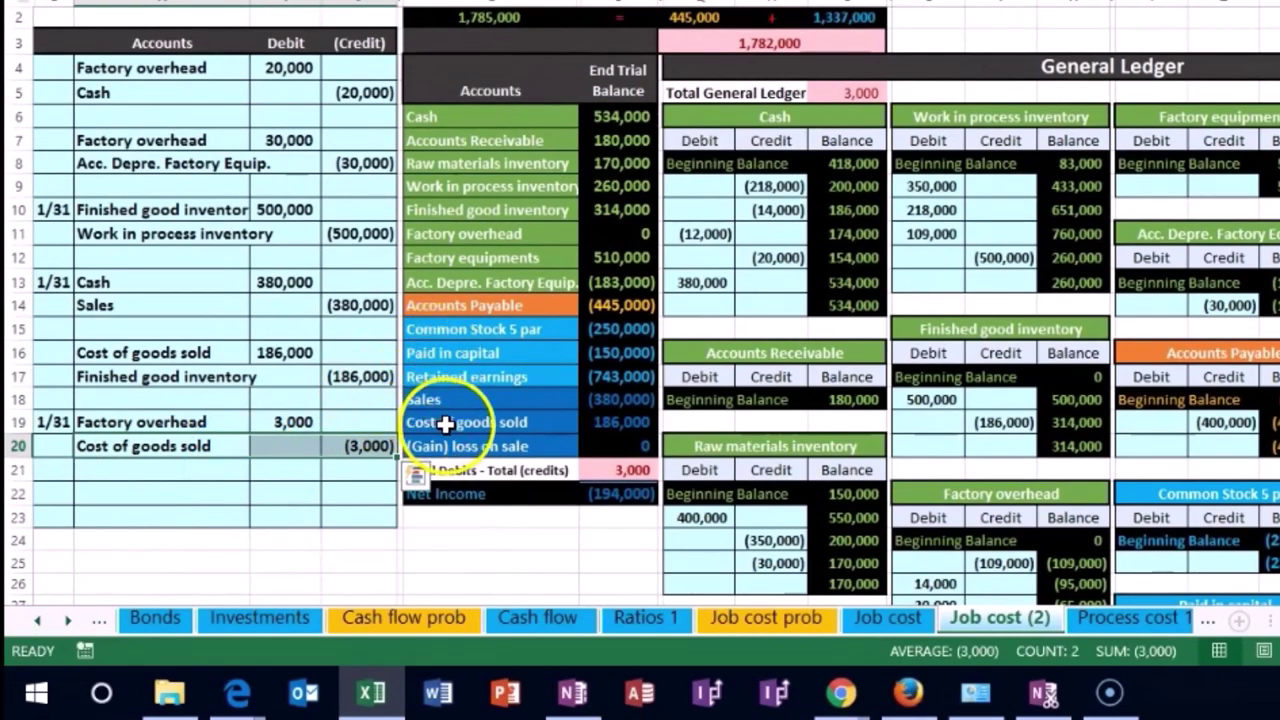
{"action": "left_click_drag", "start_coordinate": [445, 424], "coordinate": [606, 420]}
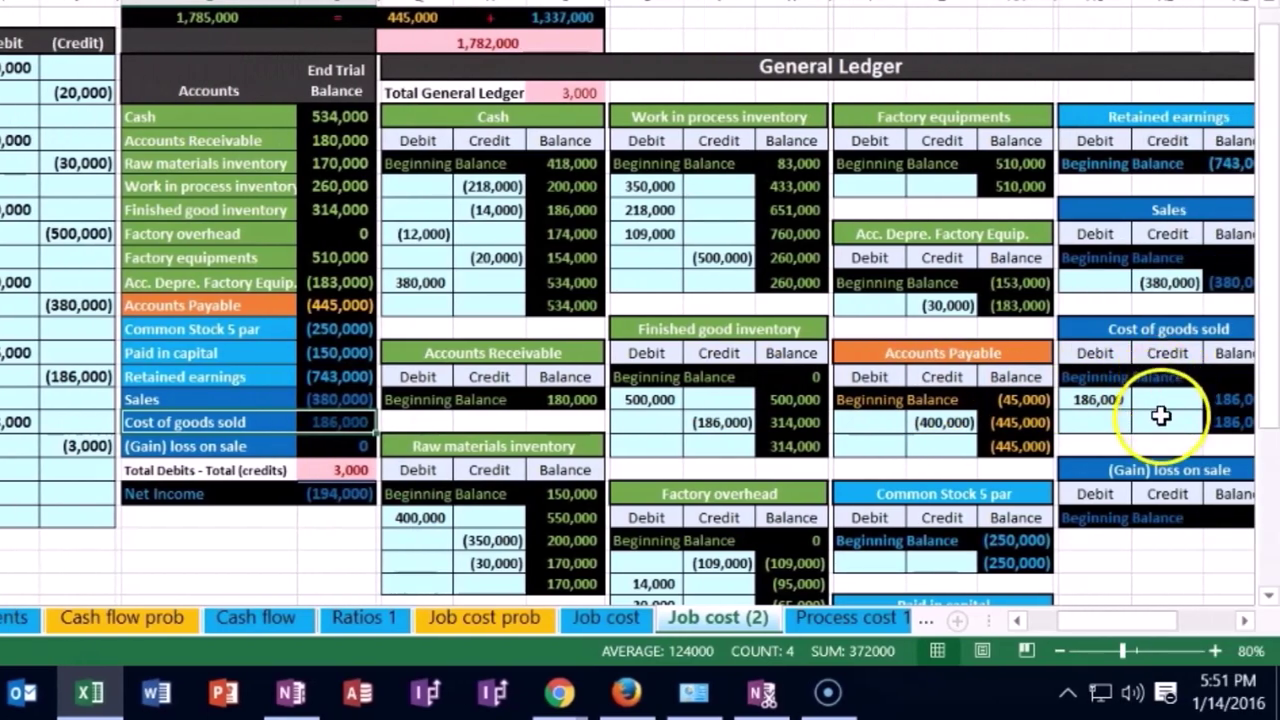
{"action": "left_click", "coordinate": [1160, 418]}
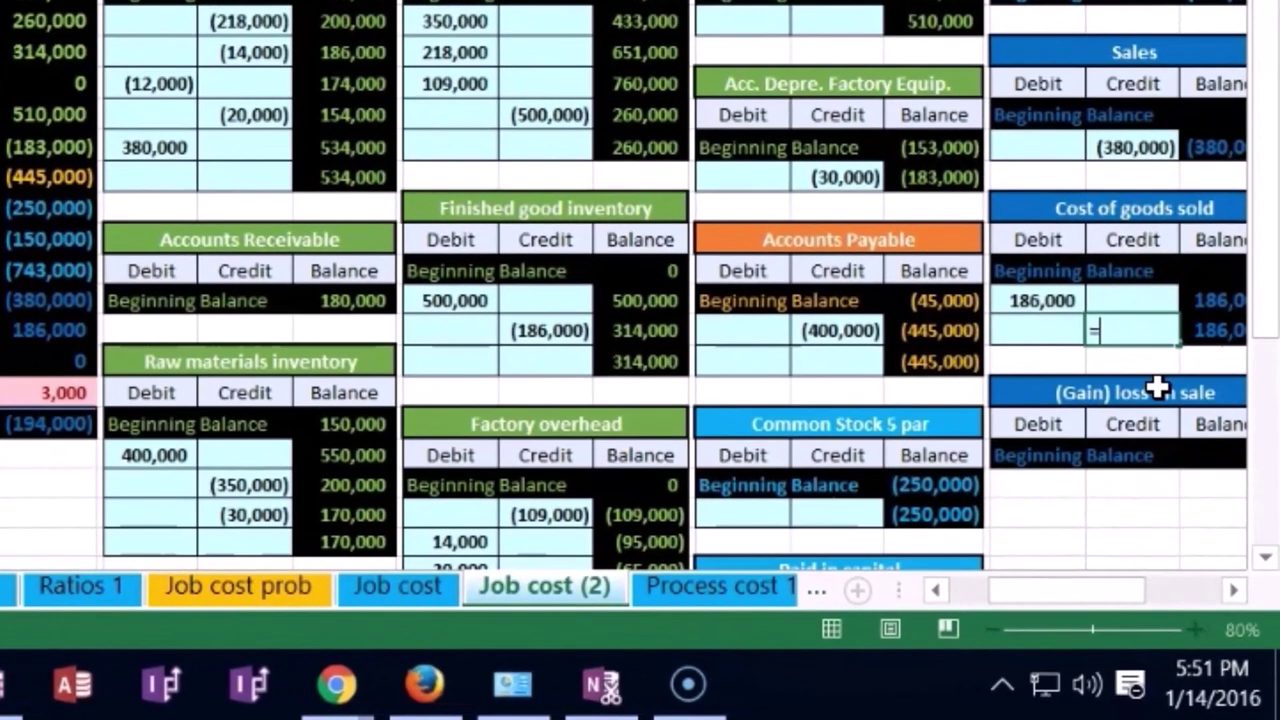
{"action": "left_click", "coordinate": [678, 541]}
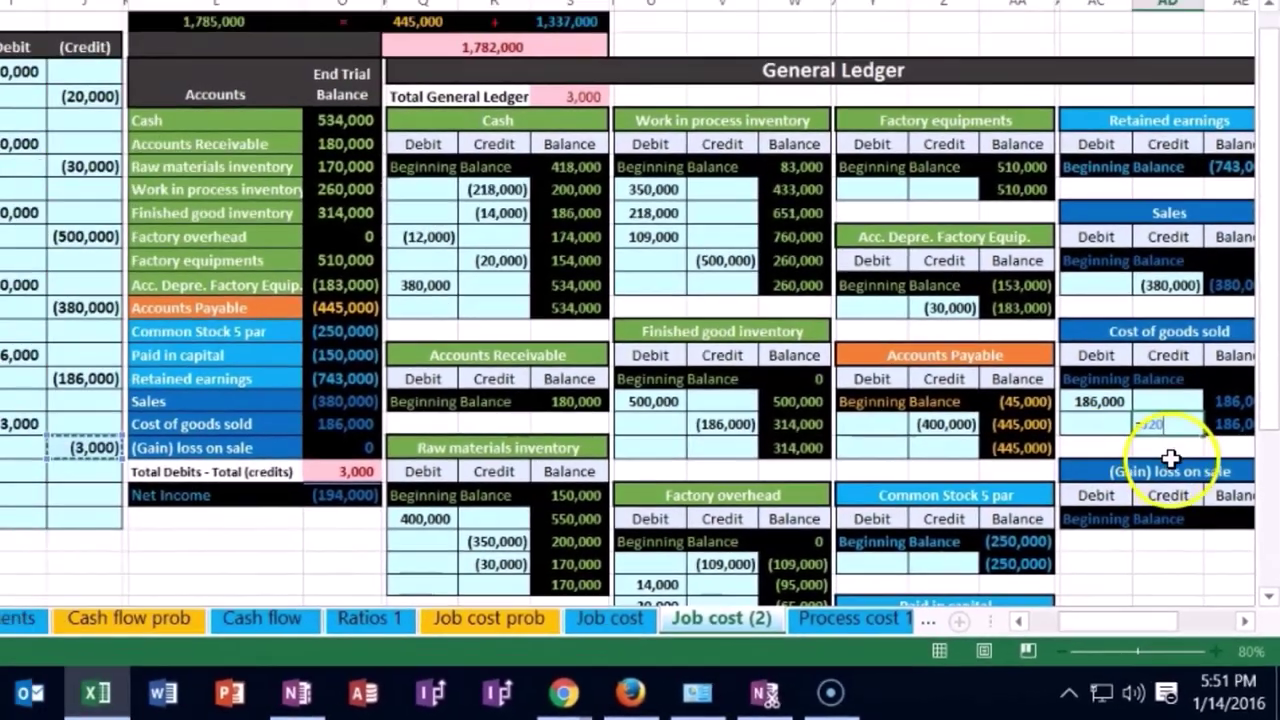
{"action": "key", "text": "Return"}
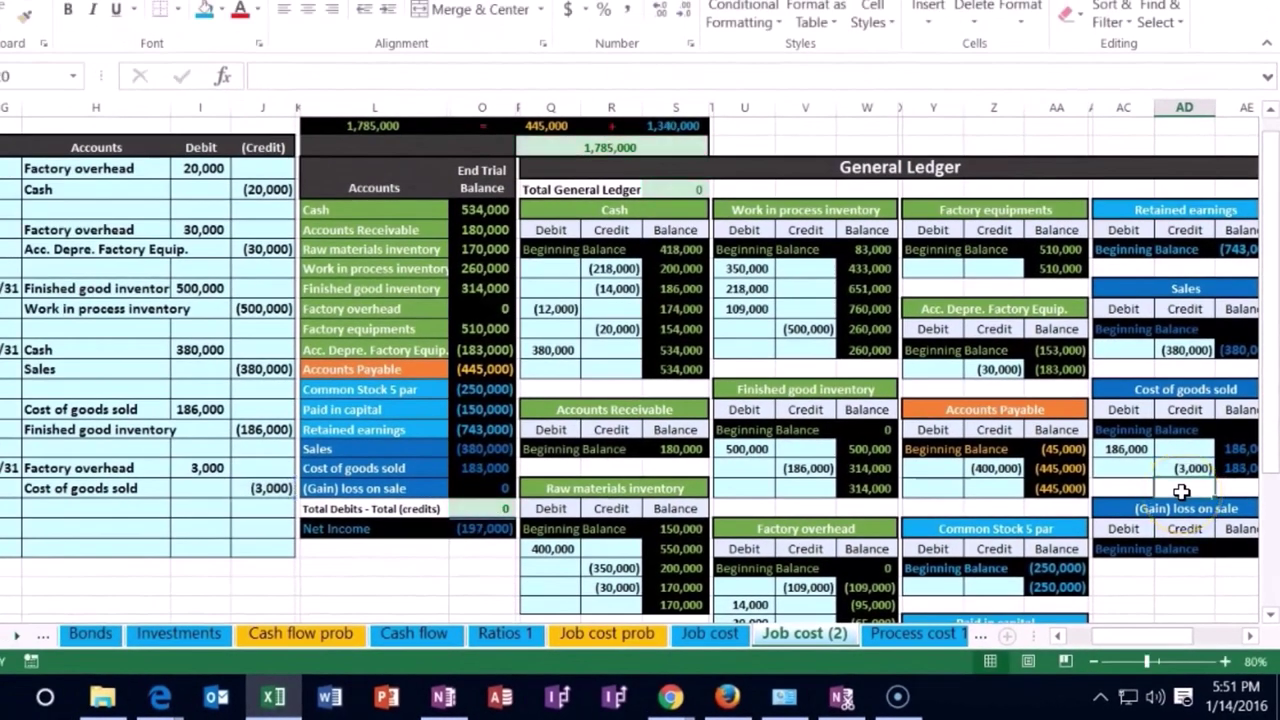
{"action": "left_click", "coordinate": [481, 530]}
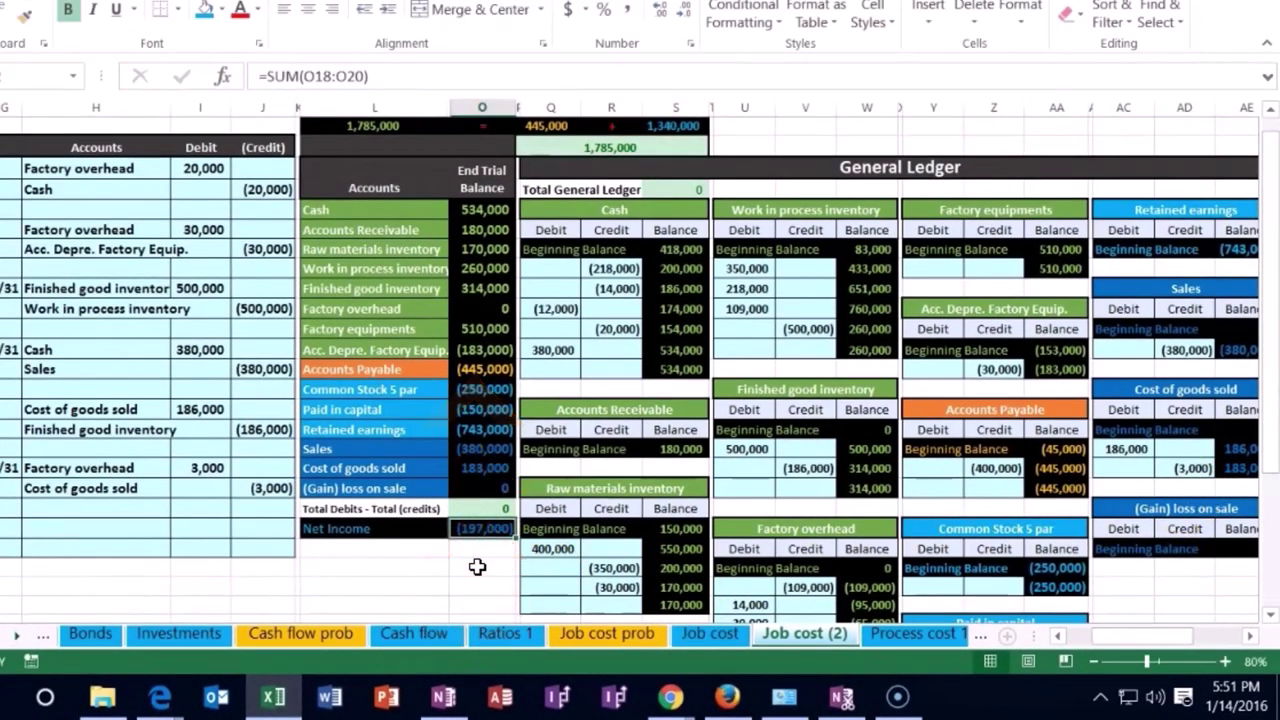